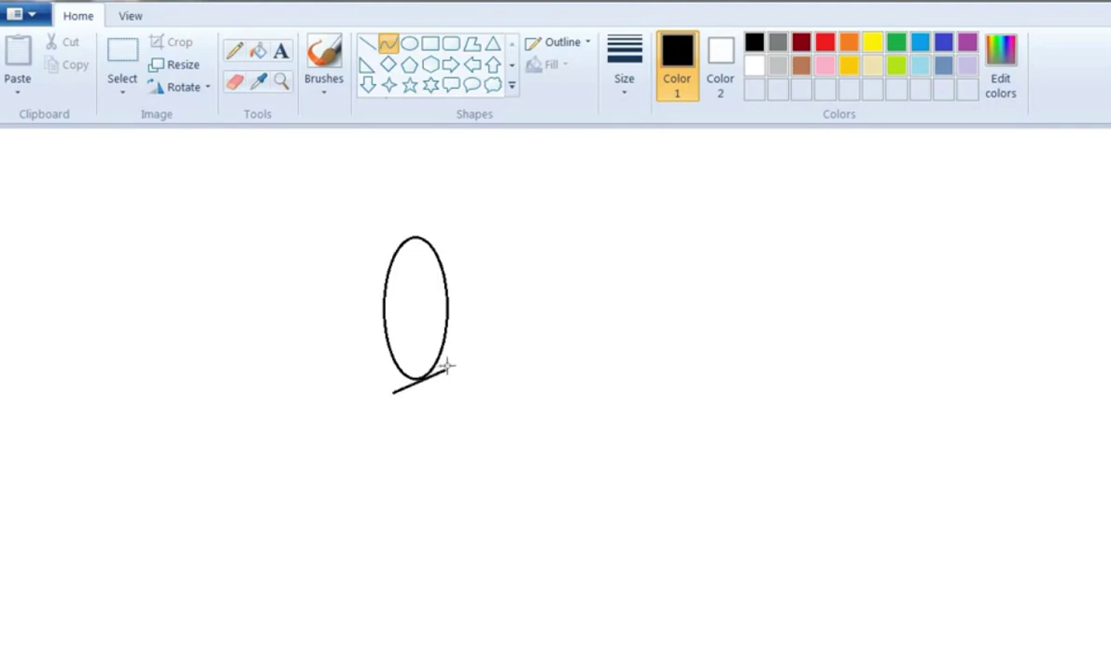
Redraw the short curved line beneath the upright eye oval and add a horizontal oval nose below it
key(ctrl+z)
mouse_move(397, 400)
mouse_down()
mouse_move(481, 361)
mouse_move(410, 381)
mouse_up()
click(234, 81)
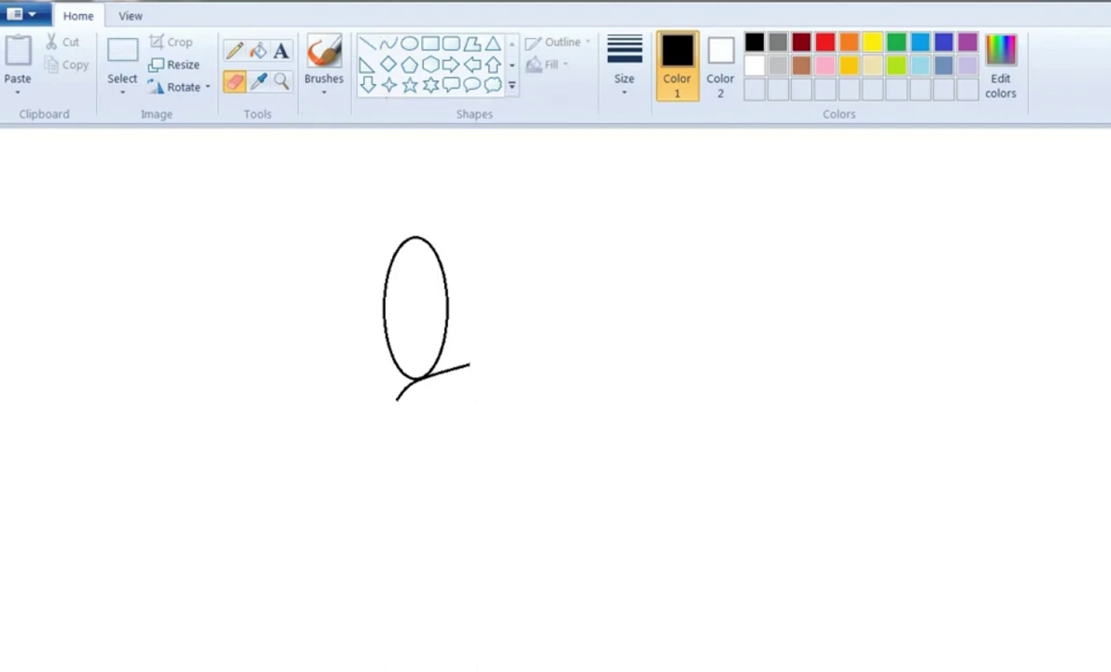
click(409, 43)
mouse_move(427, 405)
mouse_down()
mouse_move(521, 461)
mouse_move(480, 432)
mouse_up()
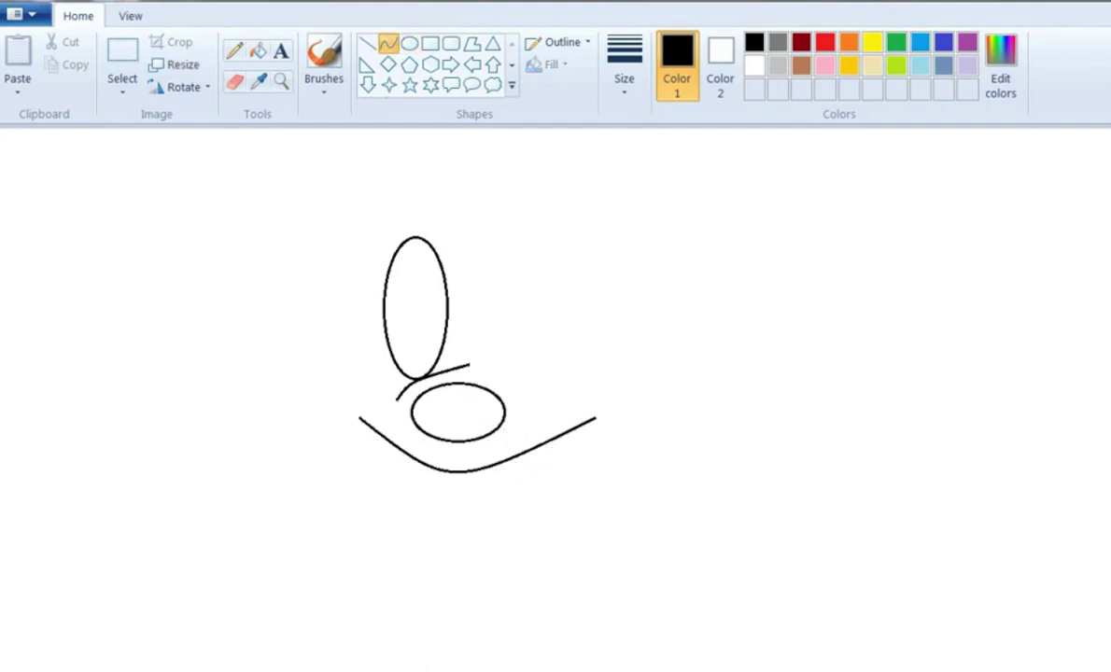
Redraw the mouth as a wide upward-curving smile beneath the nose, with a short curved tick at each end
key(ctrl+z)
drag(358, 416, 588, 415)
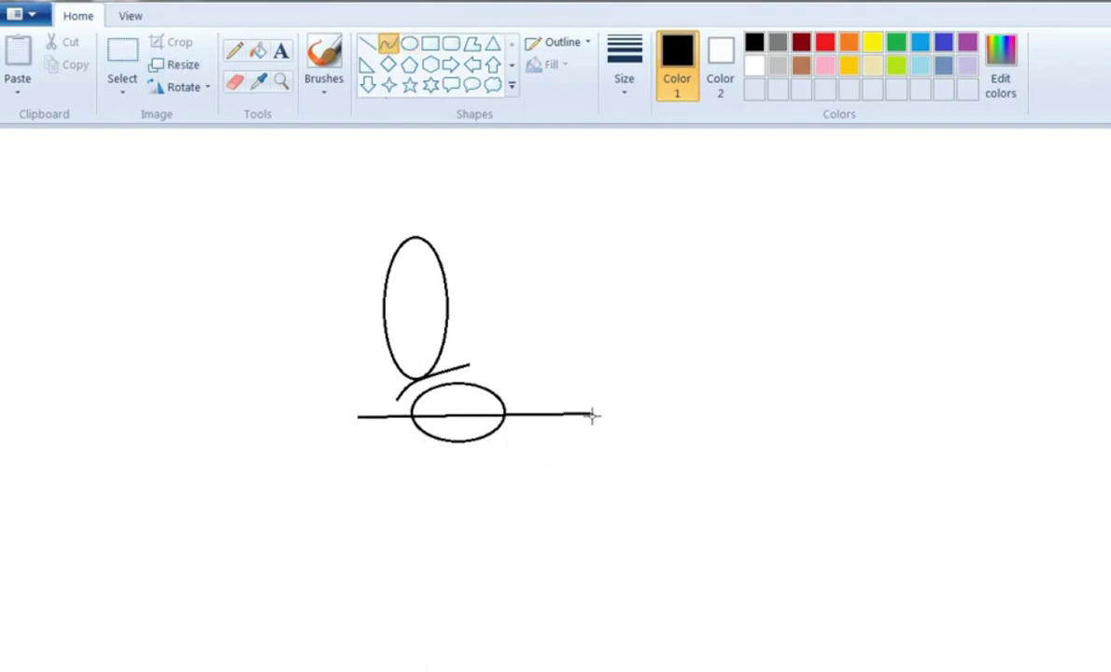
drag(465, 428, 459, 482)
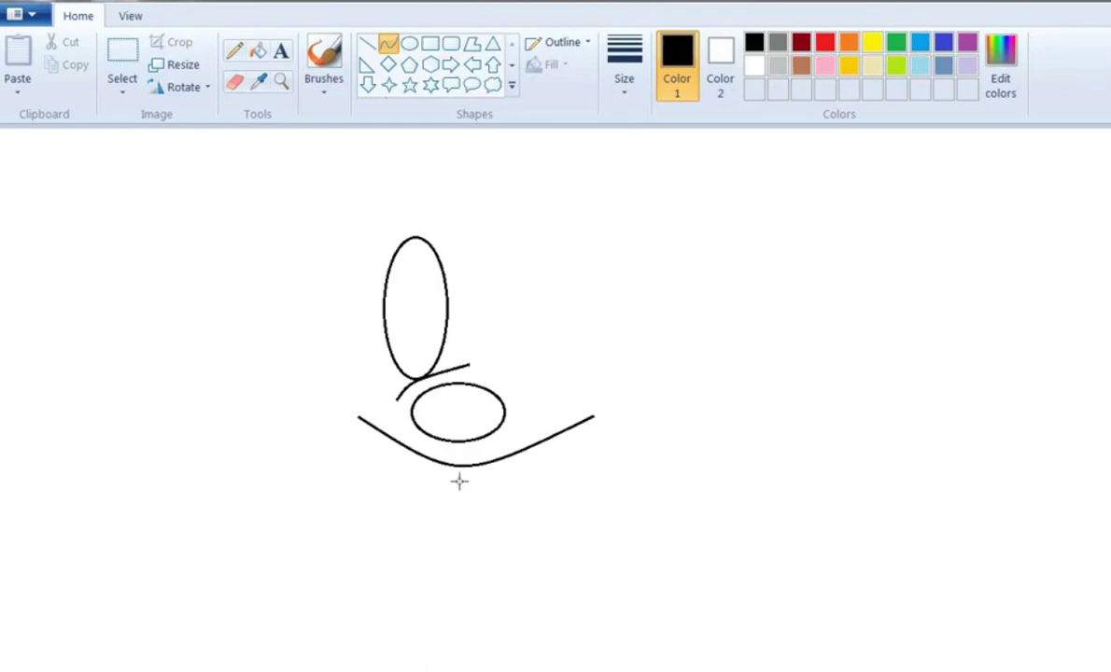
drag(340, 436, 364, 409)
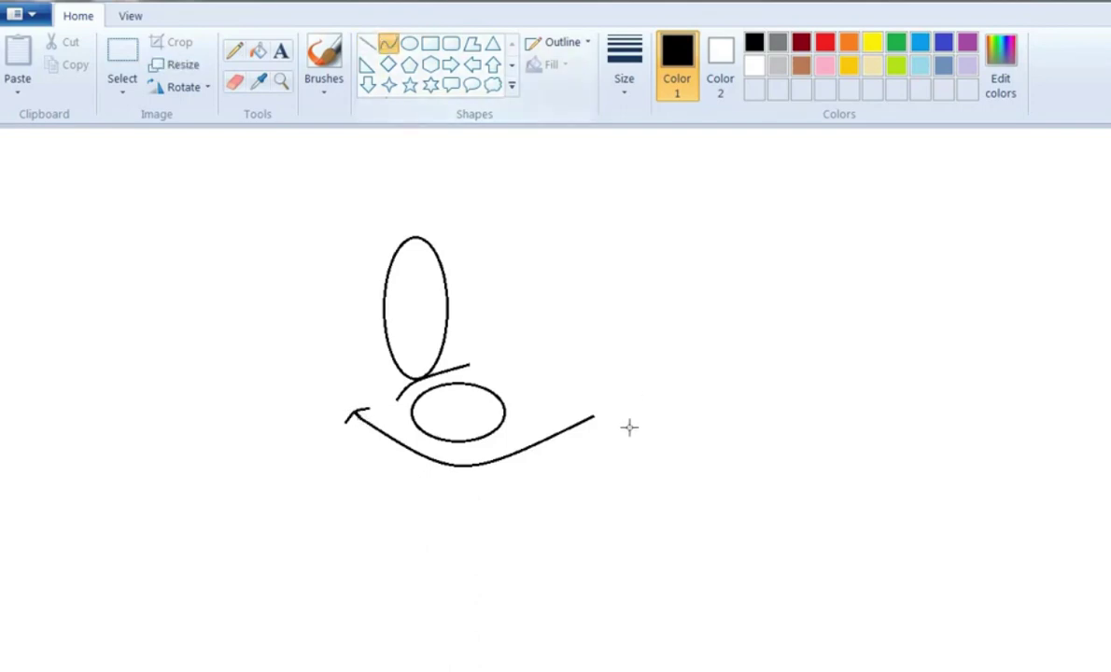
click(367, 44)
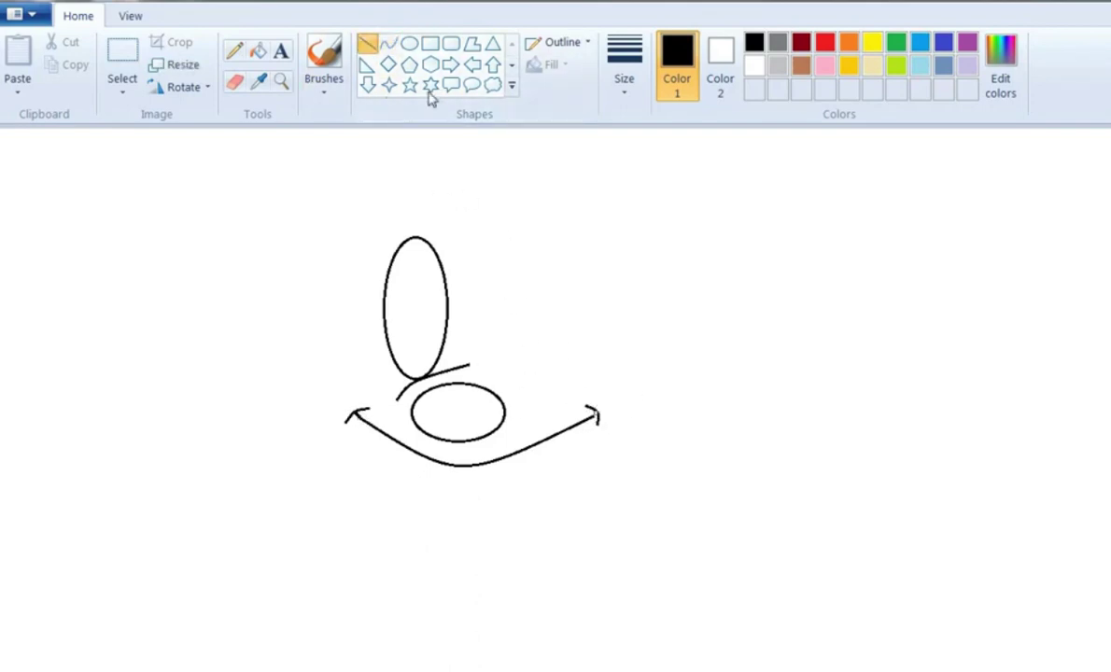
drag(546, 401, 546, 401)
Draw the left side of the open mouth as a curve dropping from the smile line and bending right
click(390, 45)
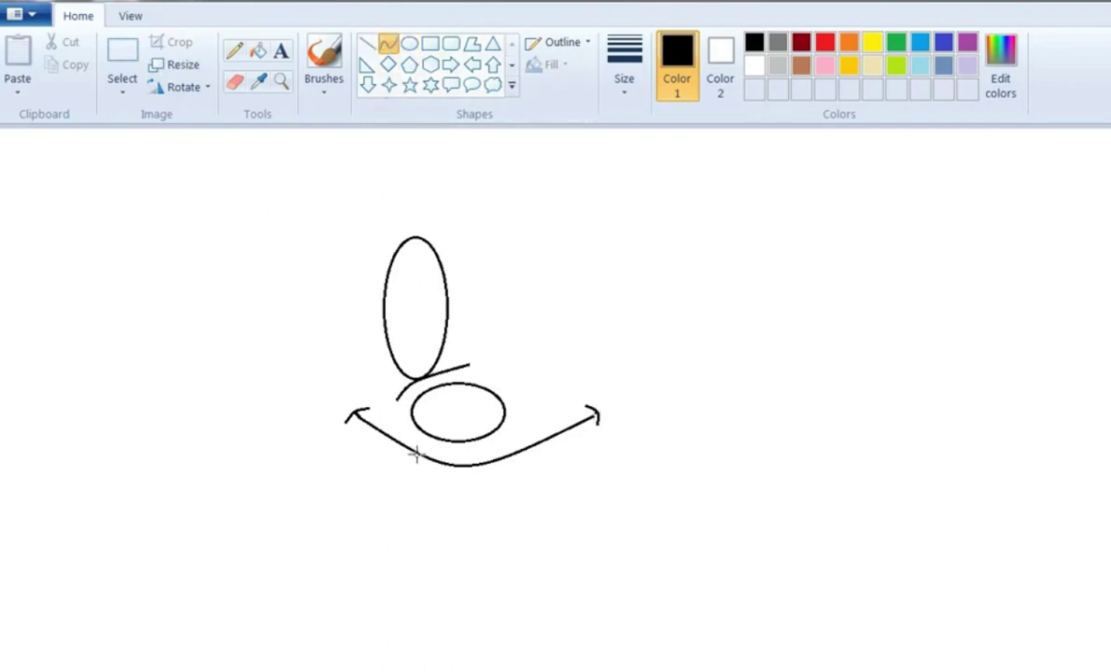
drag(416, 455, 454, 563)
mouse_move(429, 509)
mouse_down()
mouse_move(415, 491)
mouse_move(399, 550)
mouse_move(405, 540)
mouse_move(457, 558)
mouse_move(453, 548)
mouse_up()
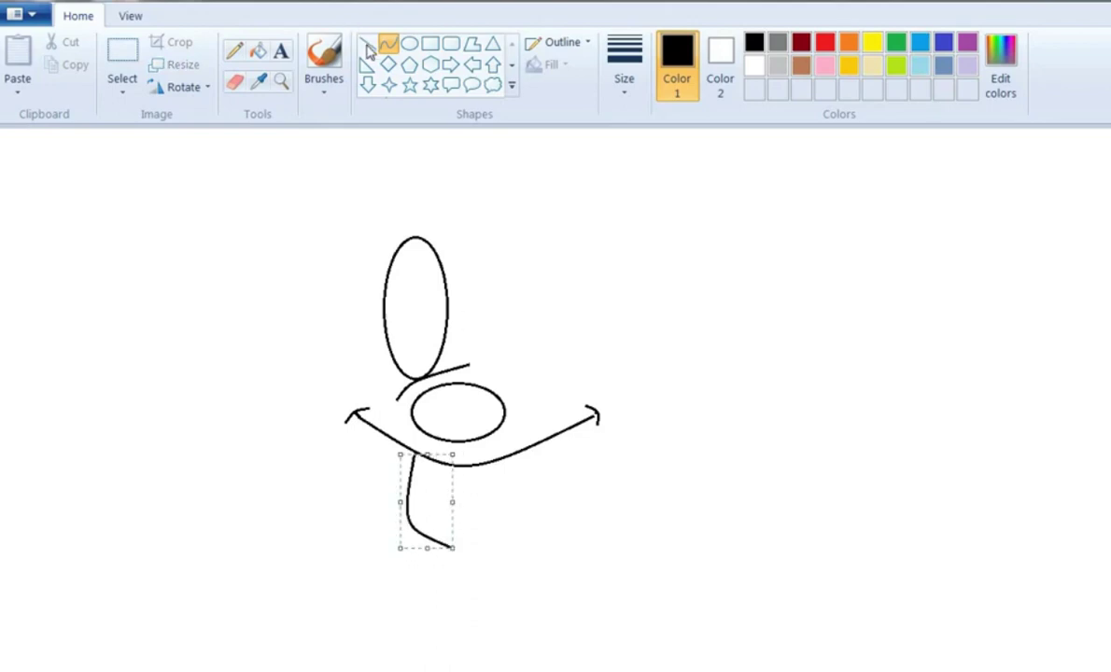
click(368, 45)
click(389, 45)
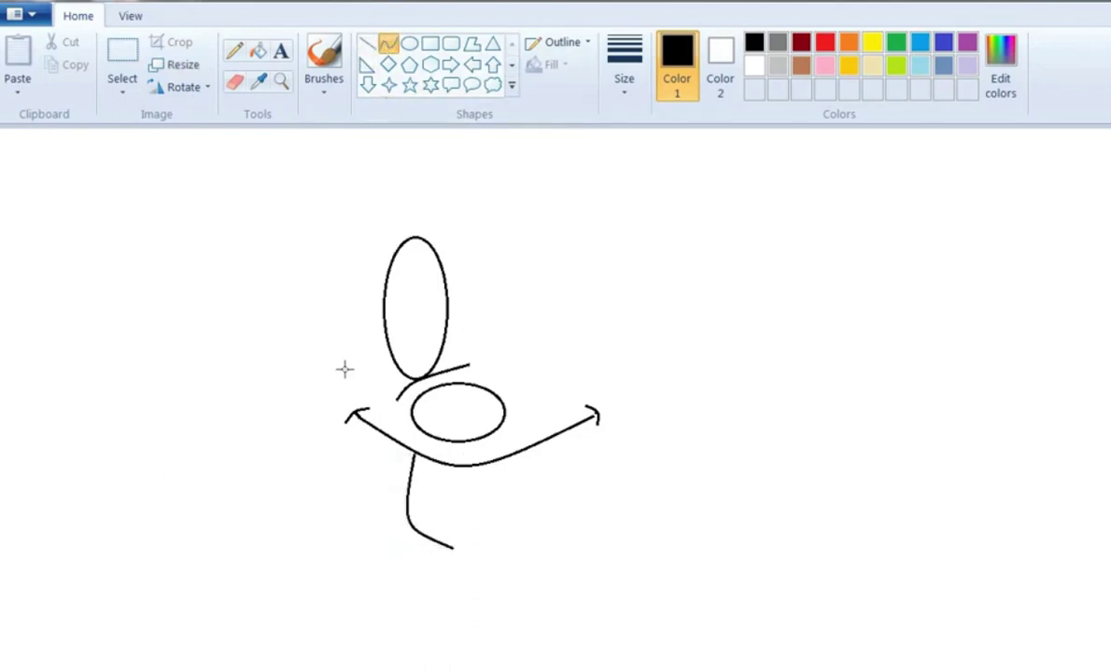
drag(367, 320, 462, 235)
mouse_move(400, 255)
mouse_down()
mouse_move(370, 169)
mouse_move(332, 205)
mouse_move(371, 161)
mouse_move(403, 153)
mouse_up()
key(ctrl+z)
drag(341, 365, 458, 225)
mouse_move(370, 279)
mouse_down()
mouse_move(351, 286)
mouse_move(365, 178)
mouse_move(351, 185)
mouse_move(379, 151)
mouse_up()
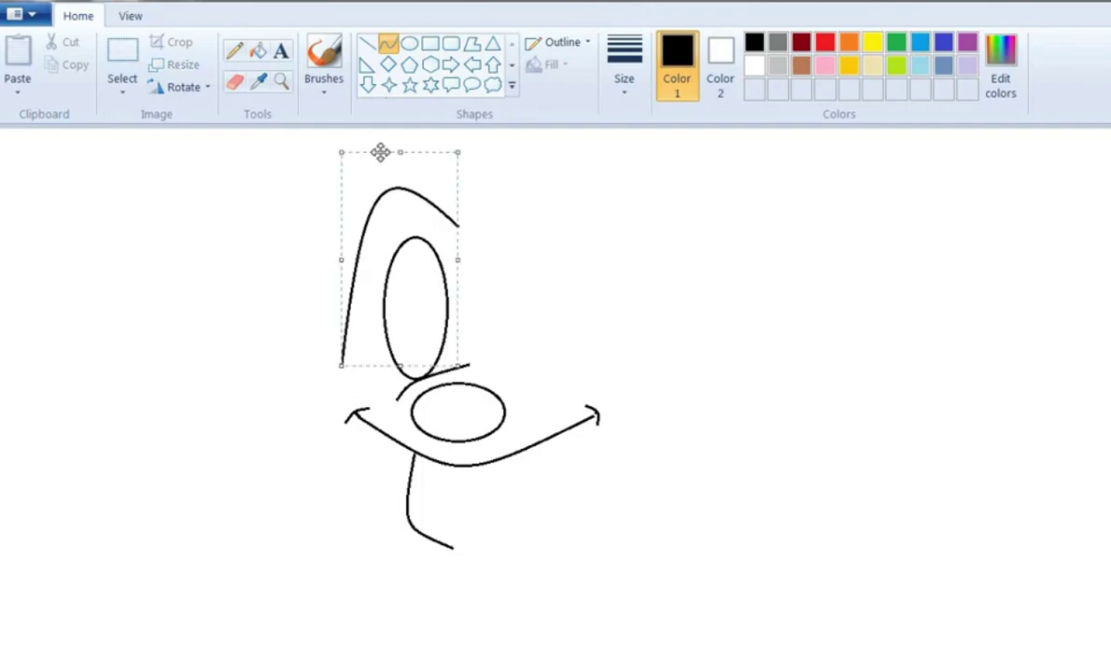
key(ctrl+z)
drag(342, 369, 465, 217)
mouse_move(348, 317)
mouse_down()
mouse_move(347, 179)
mouse_move(370, 171)
mouse_up()
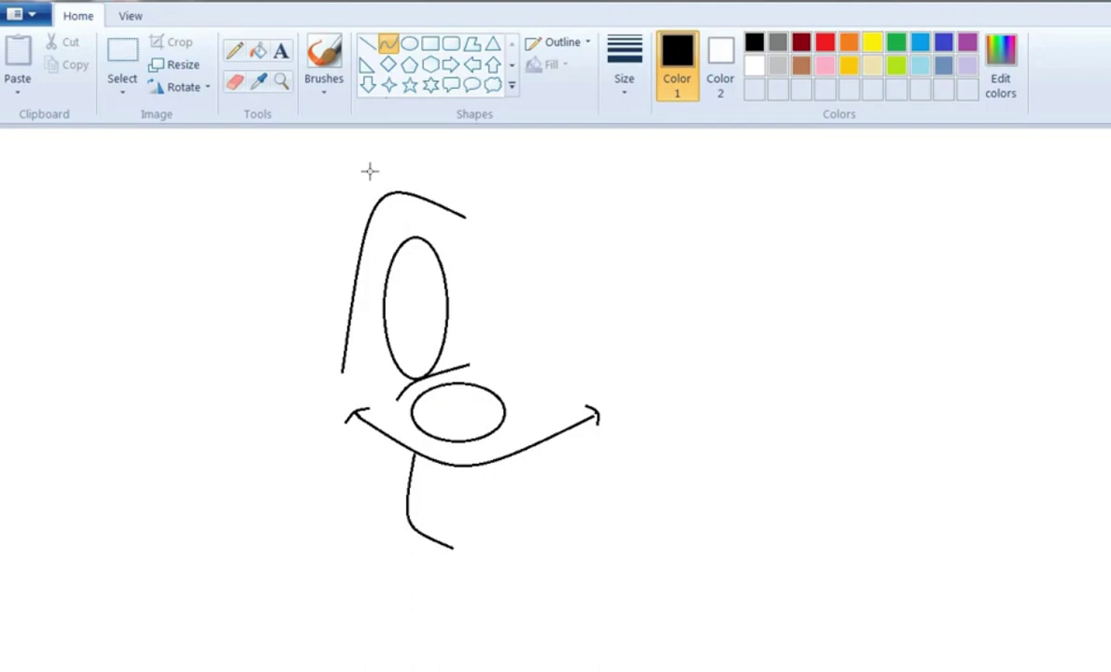
key(ctrl+z)
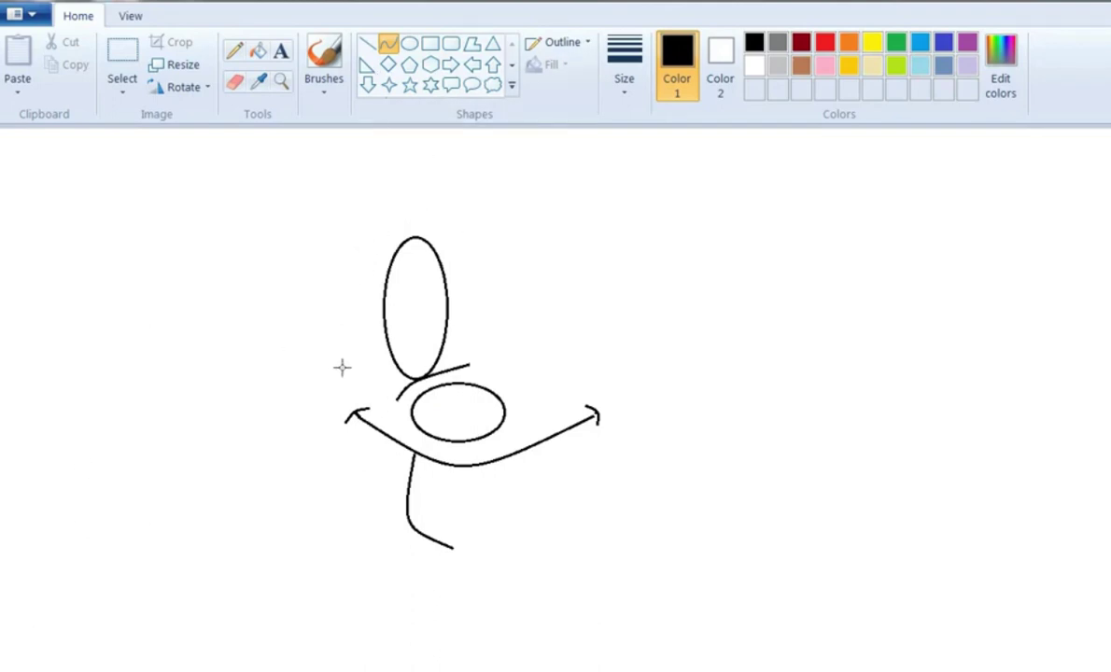
Draw a tall curve around the eye's outer side and top, trim its end, and add a curve descending toward the centre
drag(342, 367, 471, 210)
mouse_move(343, 318)
mouse_down()
mouse_move(352, 177)
mouse_move(362, 167)
mouse_up()
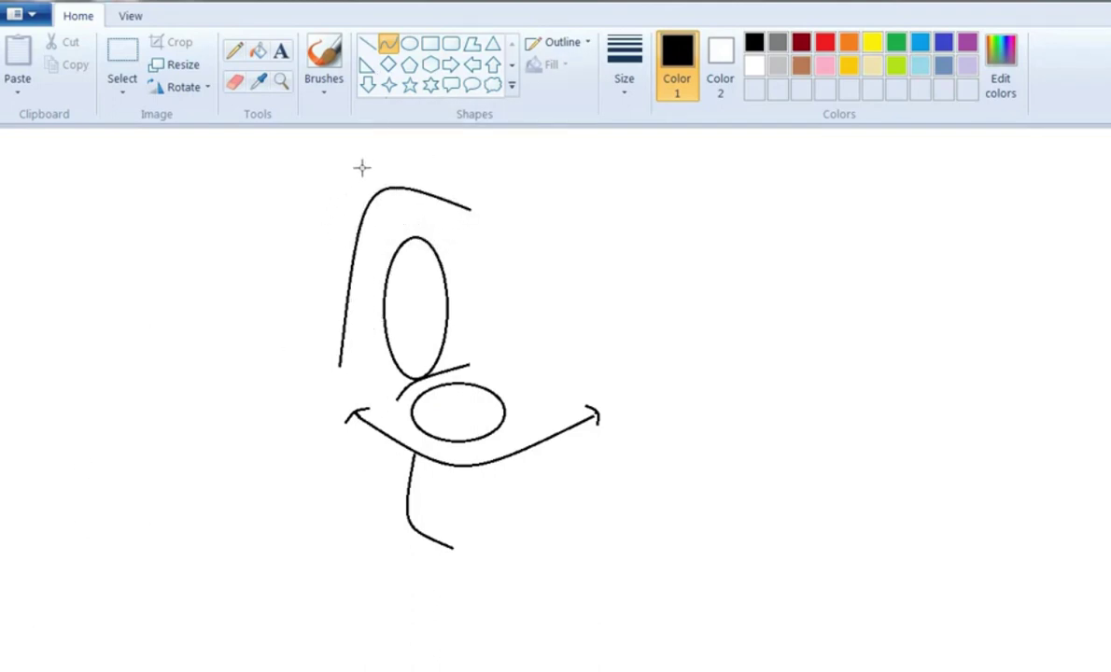
click(234, 81)
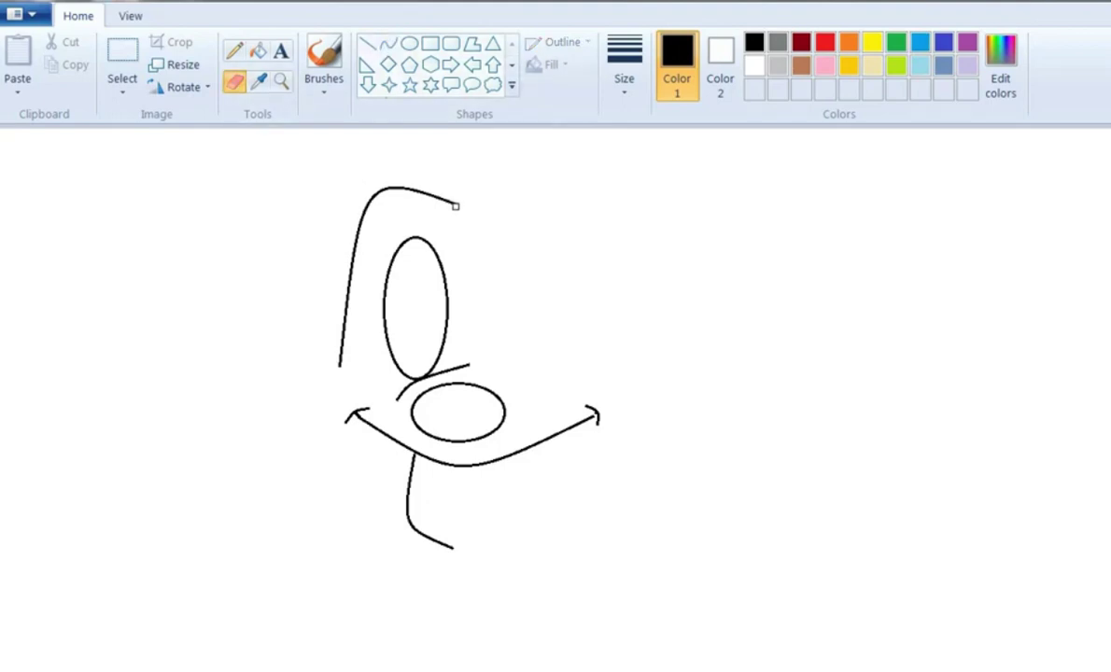
click(388, 43)
mouse_move(418, 189)
mouse_down()
mouse_move(474, 249)
mouse_move(453, 185)
mouse_up()
Erase the flat top of the eye surround and bridge the gap with a rounded arc
click(234, 81)
click(388, 43)
drag(375, 189, 447, 186)
key(ctrl+z)
drag(375, 193, 410, 168)
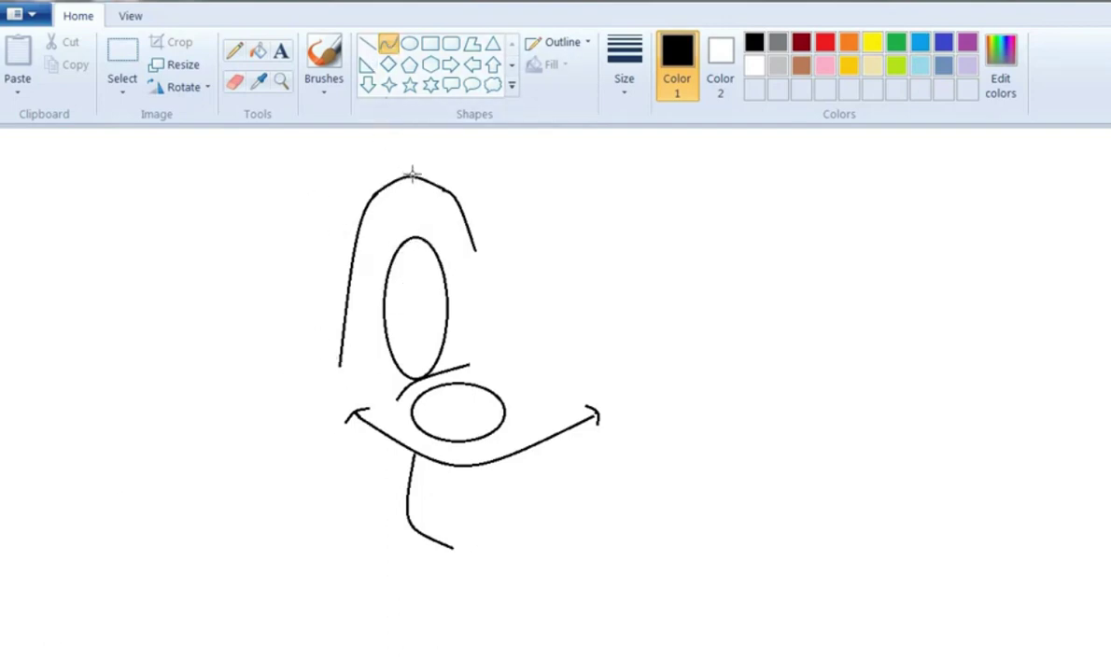
click(409, 179)
Draw a cheek curve bulging outward from the foot of the eye surround, then trim its lower end
click(388, 43)
mouse_move(338, 366)
mouse_down()
mouse_move(392, 521)
mouse_move(318, 397)
mouse_move(248, 390)
mouse_move(239, 374)
mouse_up()
key(ctrl+z)
drag(339, 367, 278, 402)
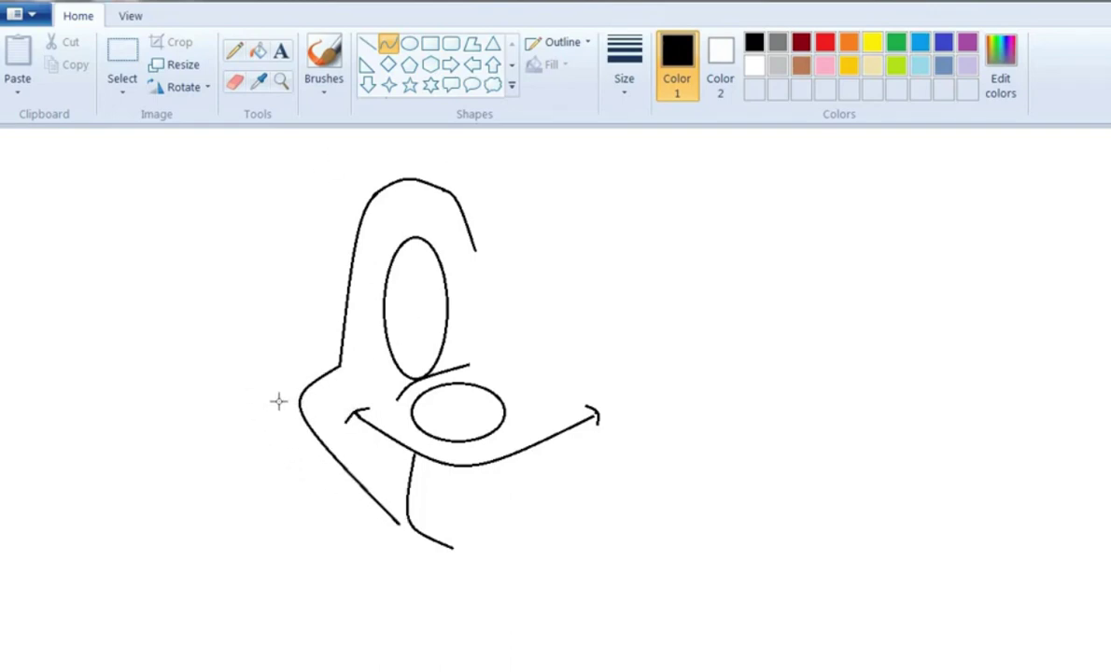
click(234, 81)
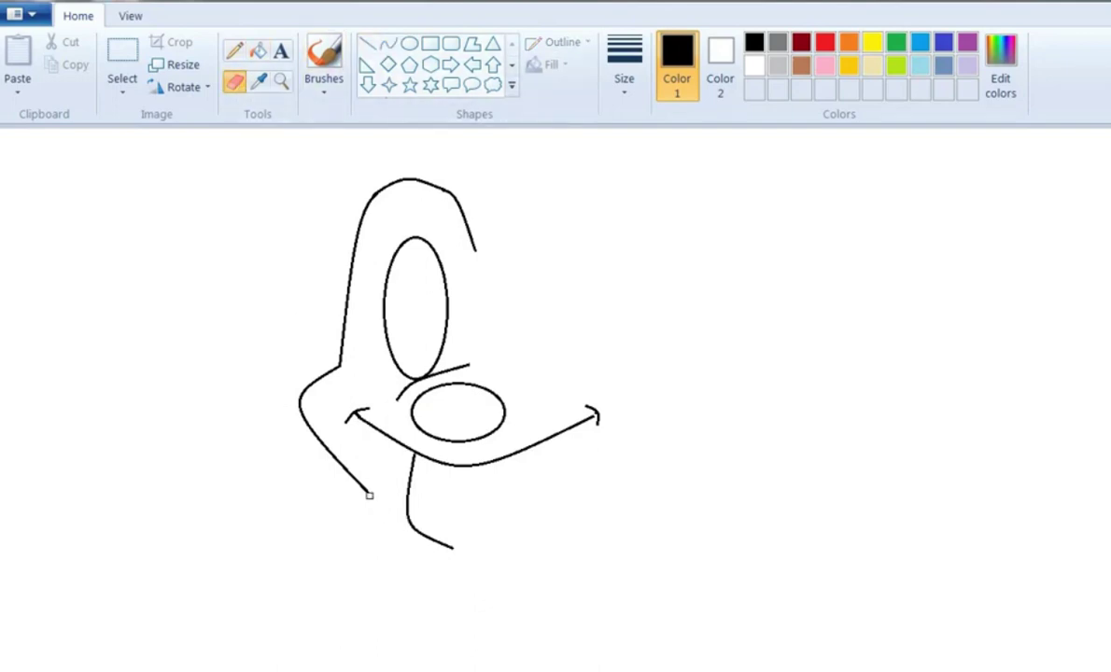
Rebuild the lower cheek with a rounder jaw curve and extend it with a short curve under the chin
click(388, 43)
mouse_move(318, 437)
mouse_down()
mouse_move(372, 529)
mouse_move(394, 535)
mouse_up()
mouse_move(355, 491)
mouse_down()
mouse_move(315, 477)
mouse_move(324, 495)
mouse_up()
click(235, 81)
click(387, 43)
mouse_move(300, 399)
mouse_down()
mouse_move(336, 504)
mouse_move(290, 455)
mouse_move(293, 466)
mouse_move(299, 447)
mouse_up()
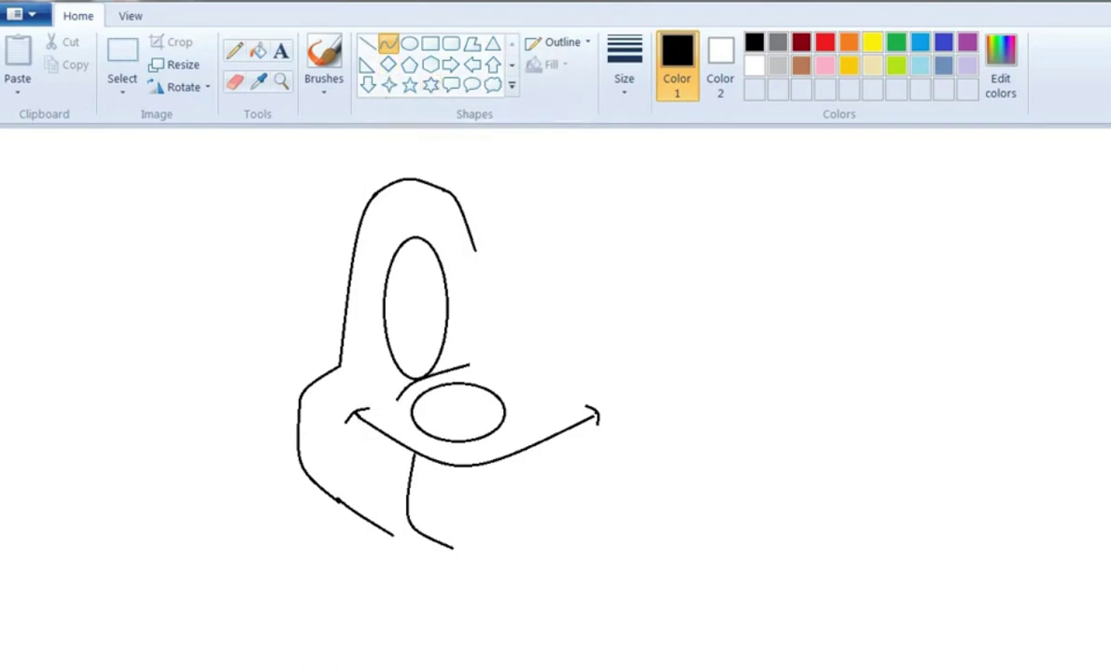
click(388, 42)
mouse_move(393, 534)
mouse_down()
mouse_move(454, 560)
mouse_move(410, 560)
mouse_up()
Select the whole half-drawn face with a rectangular selection and move it down and to the right
click(126, 94)
click(152, 141)
mouse_move(213, 137)
mouse_down()
mouse_move(466, 364)
mouse_move(598, 558)
mouse_up()
mouse_move(480, 334)
mouse_down()
mouse_move(525, 372)
mouse_move(538, 412)
mouse_up()
Draw a large circular ear at the upper left of the head and shift it slightly upward
click(409, 43)
mouse_move(230, 162)
mouse_down()
mouse_move(303, 295)
mouse_move(411, 345)
mouse_up()
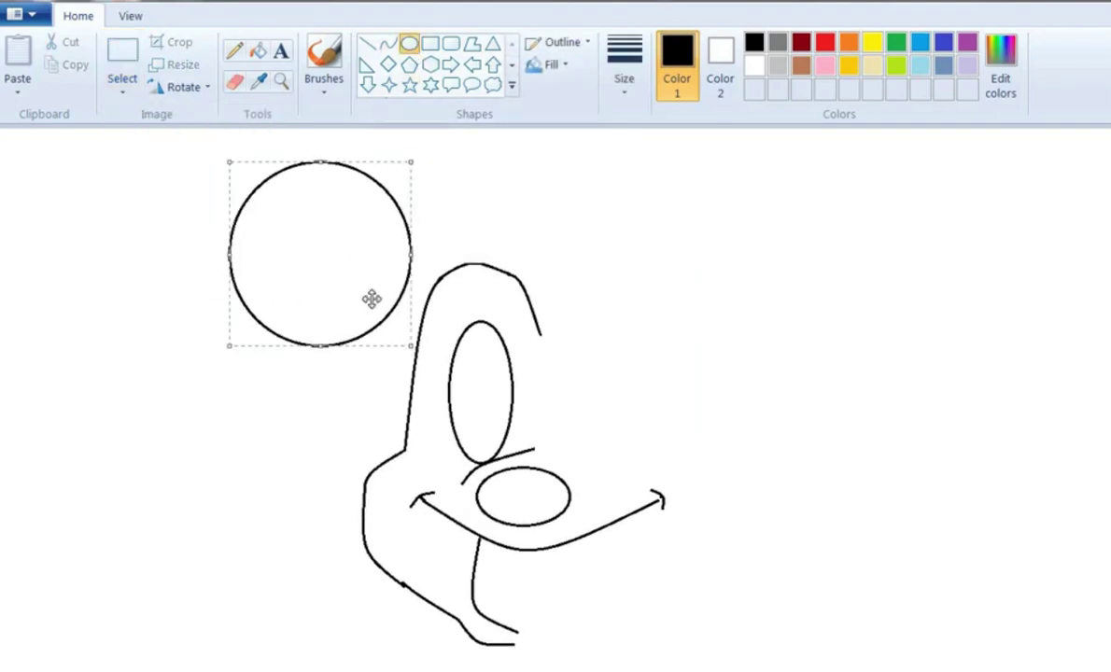
drag(372, 299, 378, 280)
Draw the outer head curve from the left cheek up past the ear toward the crown
click(387, 42)
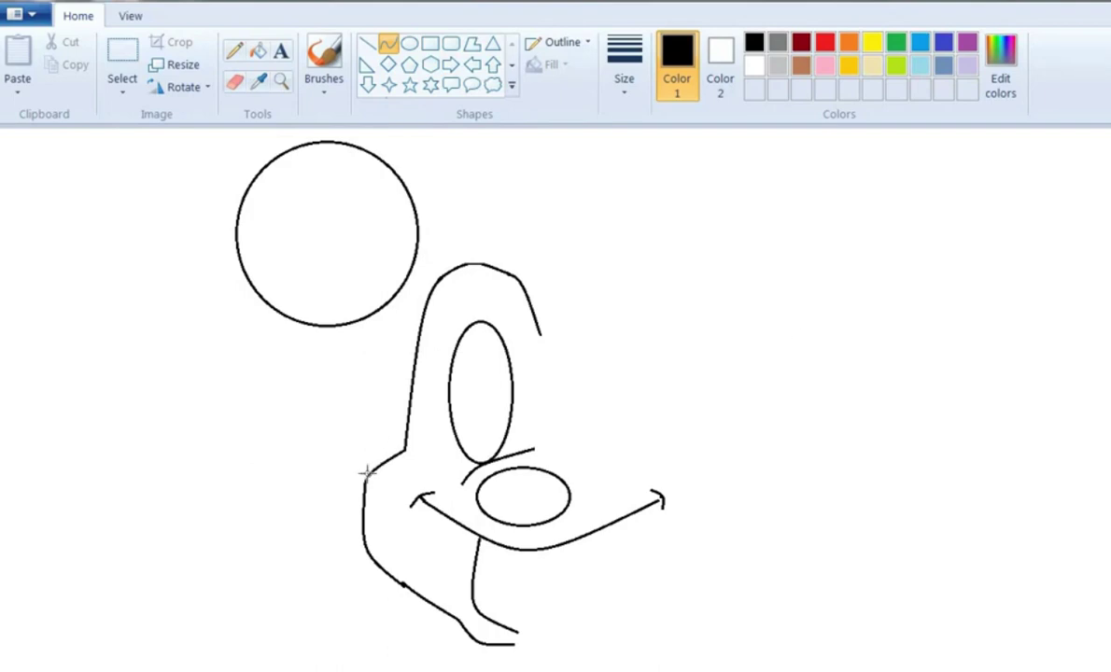
drag(369, 471, 501, 218)
drag(420, 322, 400, 224)
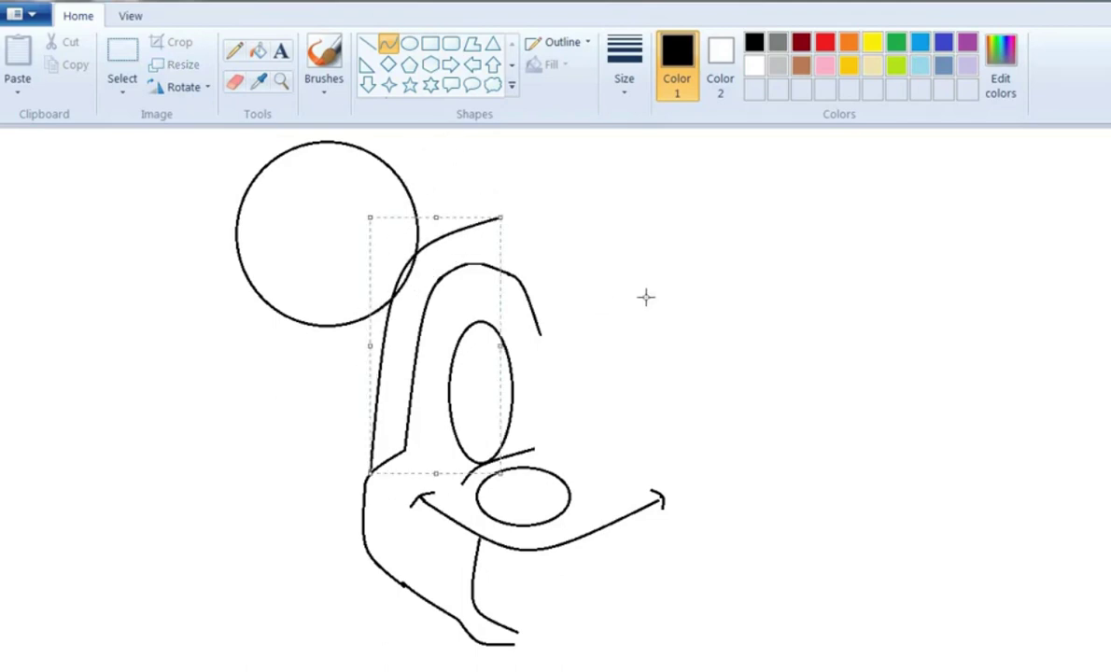
Turn on transparent selection and select the left half of the face, including the ear, with a rectangular selection
click(144, 131)
click(119, 89)
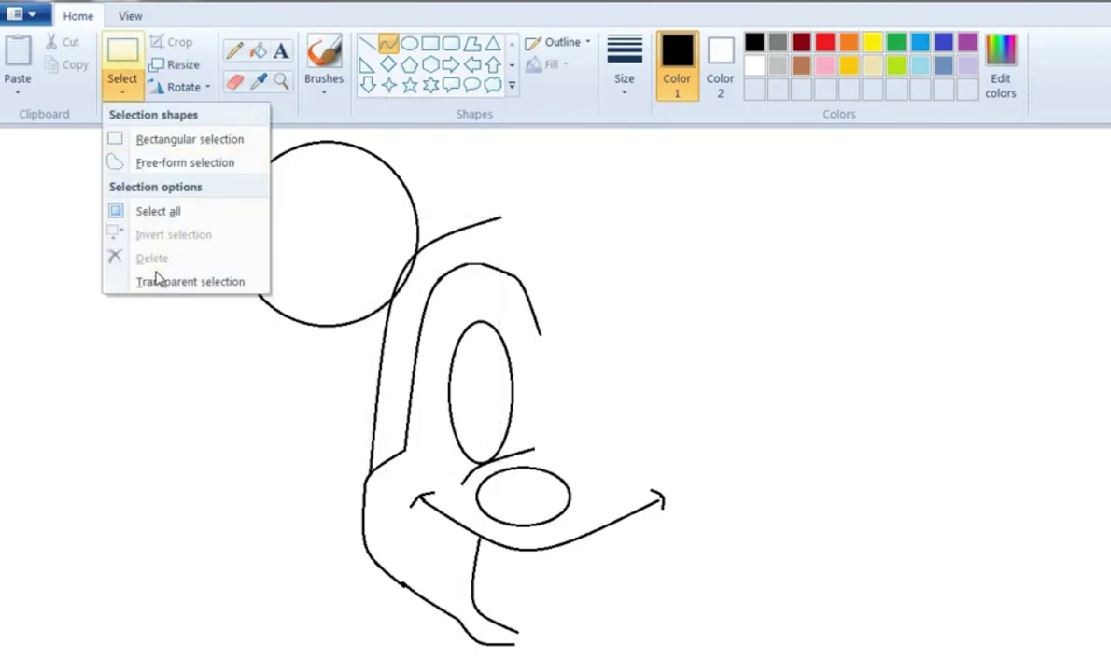
click(157, 280)
click(116, 96)
click(178, 137)
mouse_move(554, 443)
mouse_down()
mouse_move(531, 669)
mouse_move(538, 659)
mouse_up()
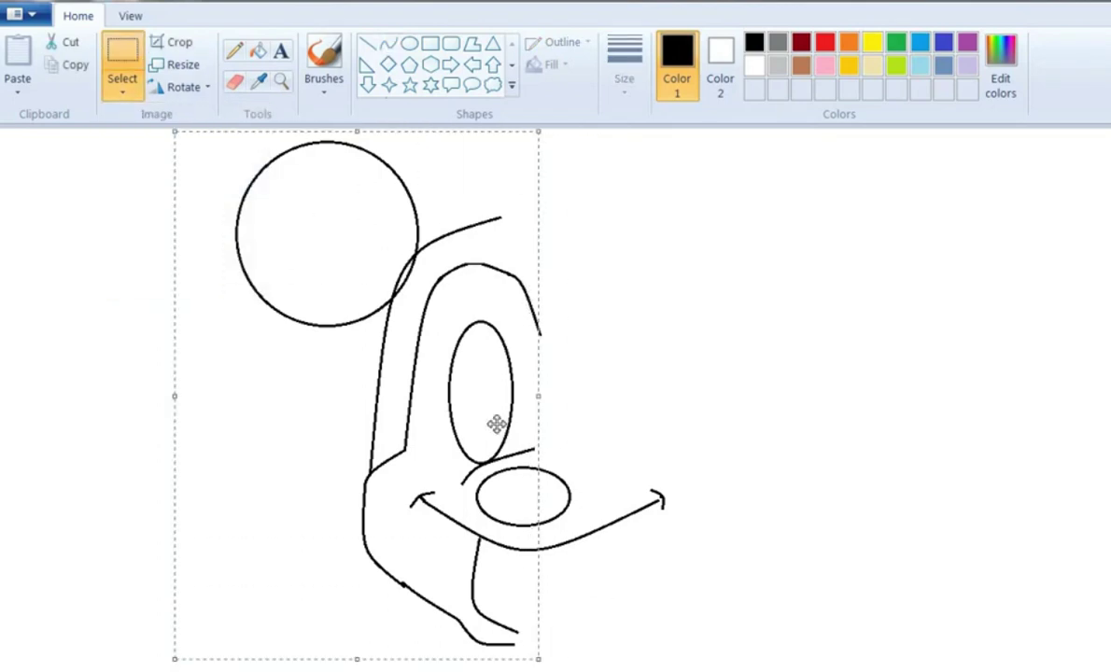
Copy and paste the selected half, flip the copy horizontally, and align it with the original as the right half
right_click(524, 257)
click(570, 295)
right_click(680, 231)
click(717, 289)
click(183, 87)
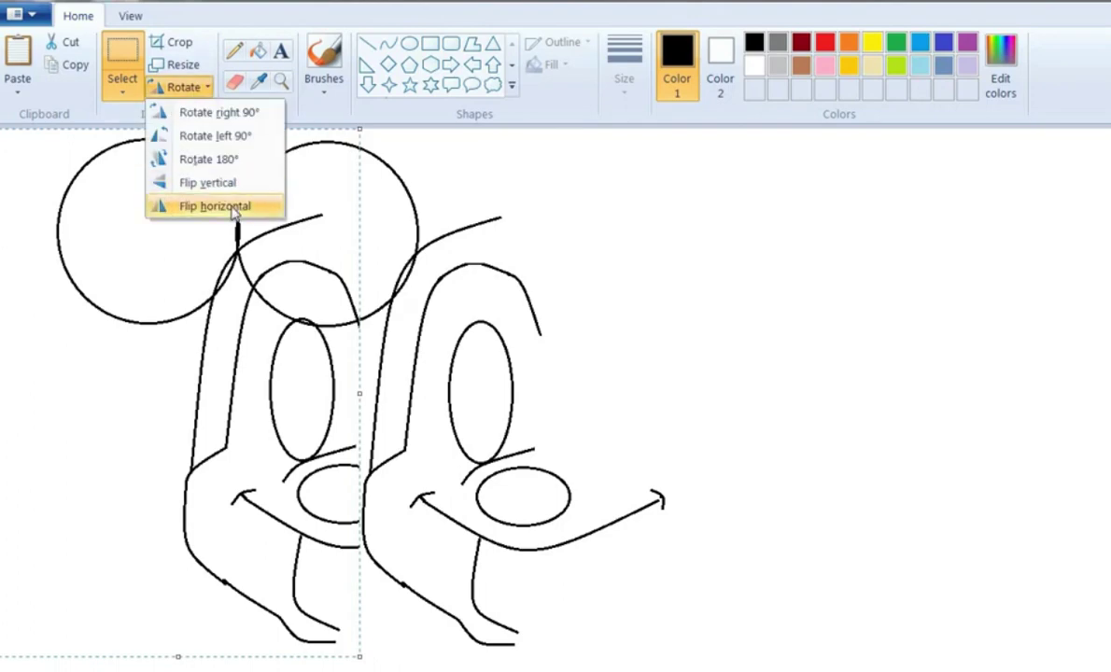
click(229, 205)
drag(137, 375, 675, 380)
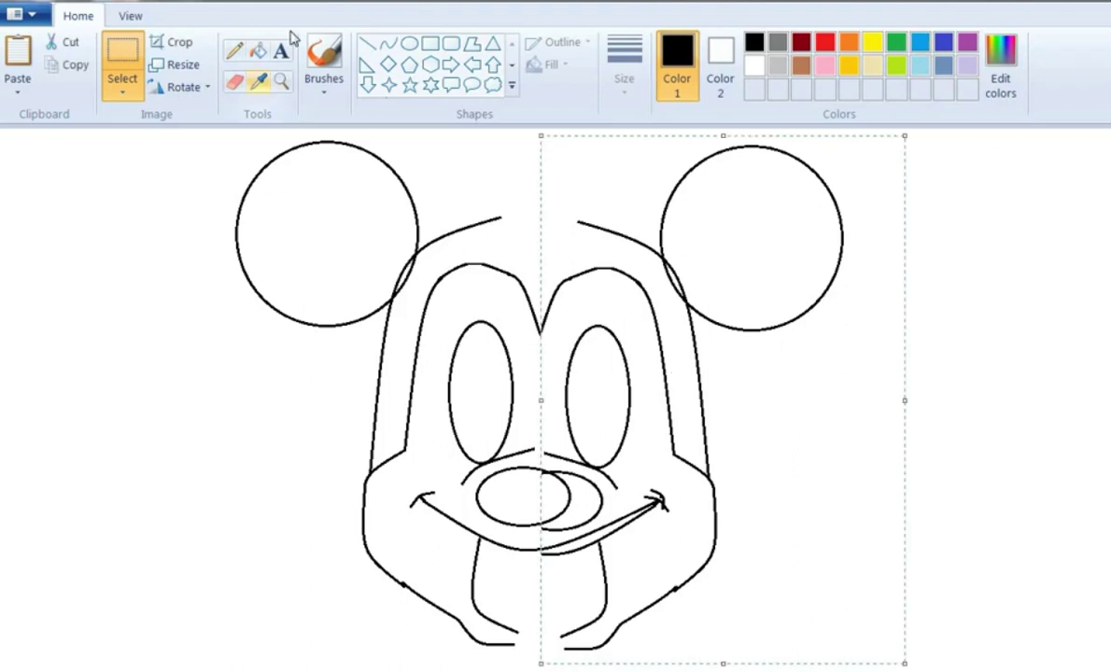
Join the two halves with curves across the crown, the bottom of the open mouth and the chin
click(388, 43)
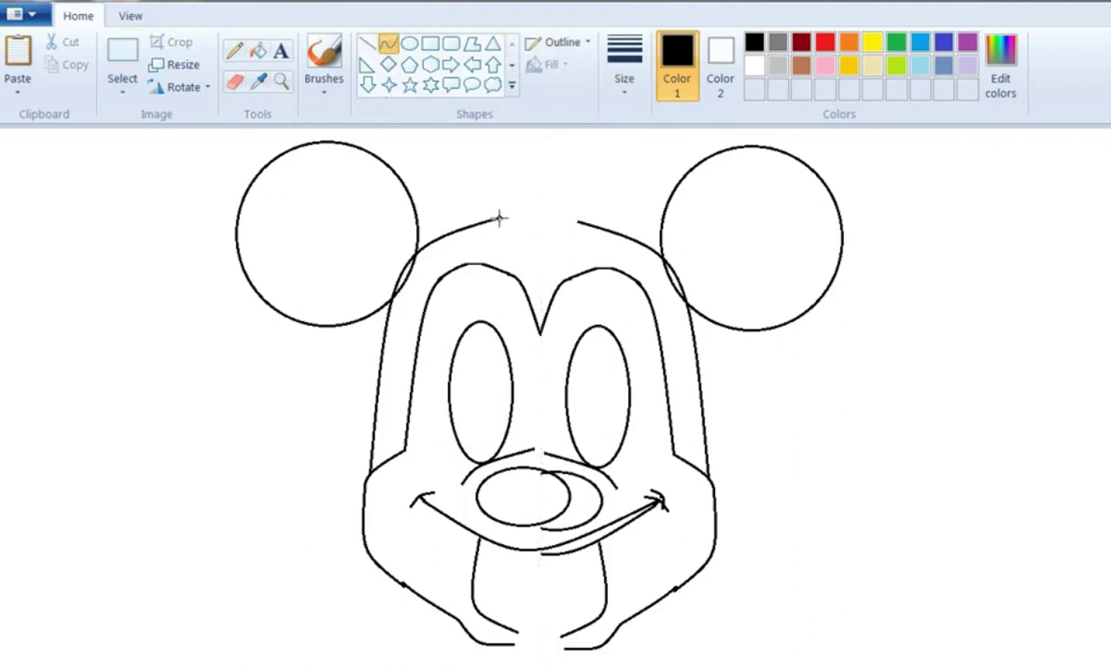
drag(499, 217, 539, 206)
click(386, 47)
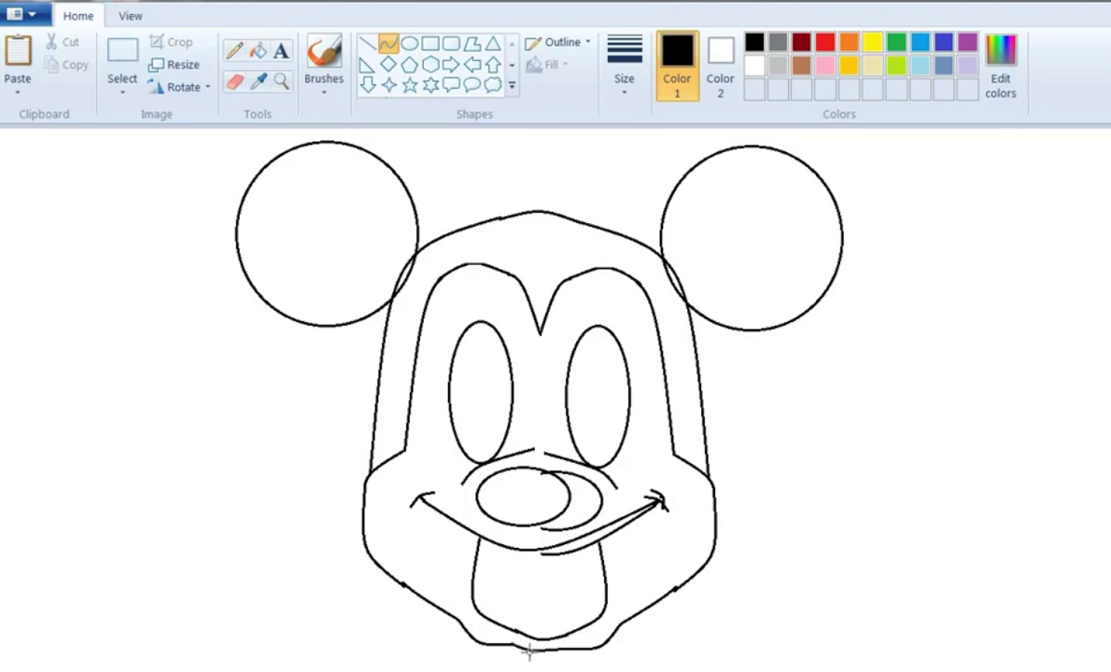
Erase the overlapping nose outlines in the centre of the face, using an enlarged eraser
click(235, 83)
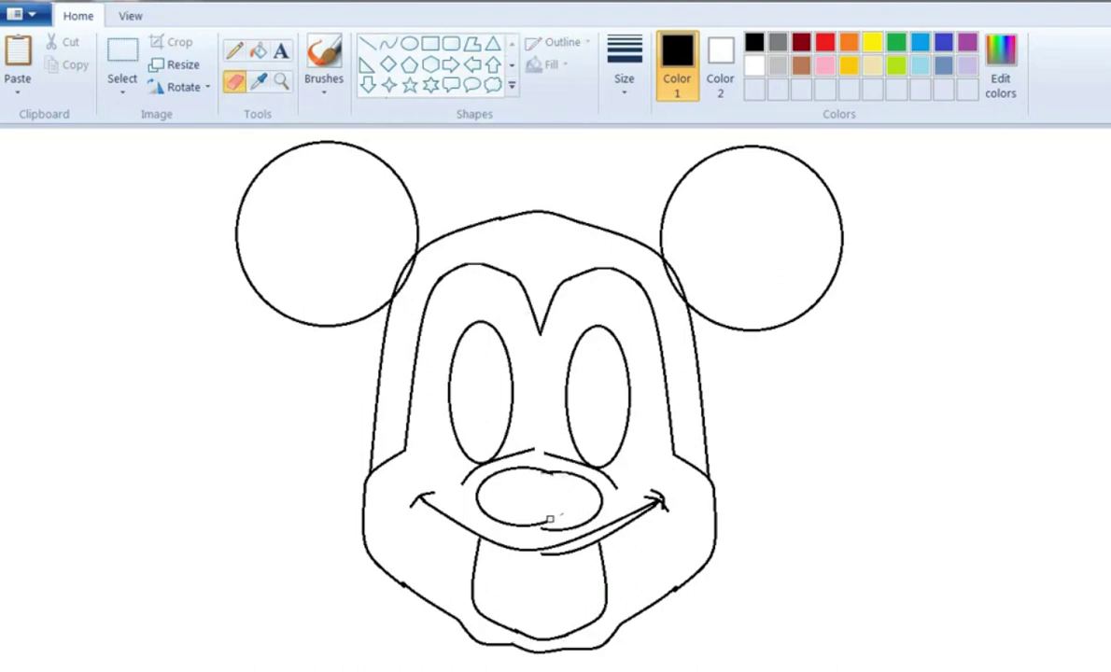
key(ctrl+plus)
key(ctrl+plus)
key(ctrl+plus)
key(ctrl+plus)
key(ctrl+plus)
key(ctrl+plus)
key(ctrl+plus)
key(ctrl+plus)
key(ctrl+plus)
key(ctrl+plus)
key(ctrl+plus)
key(ctrl+plus)
key(ctrl+plus)
key(ctrl+plus)
key(ctrl+plus)
key(ctrl+plus)
key(ctrl+plus)
key(ctrl+plus)
key(ctrl+plus)
key(ctrl+plus)
mouse_move(504, 504)
mouse_down()
mouse_move(545, 489)
mouse_move(572, 496)
mouse_move(569, 508)
mouse_move(494, 503)
mouse_move(516, 486)
mouse_move(467, 474)
mouse_up()
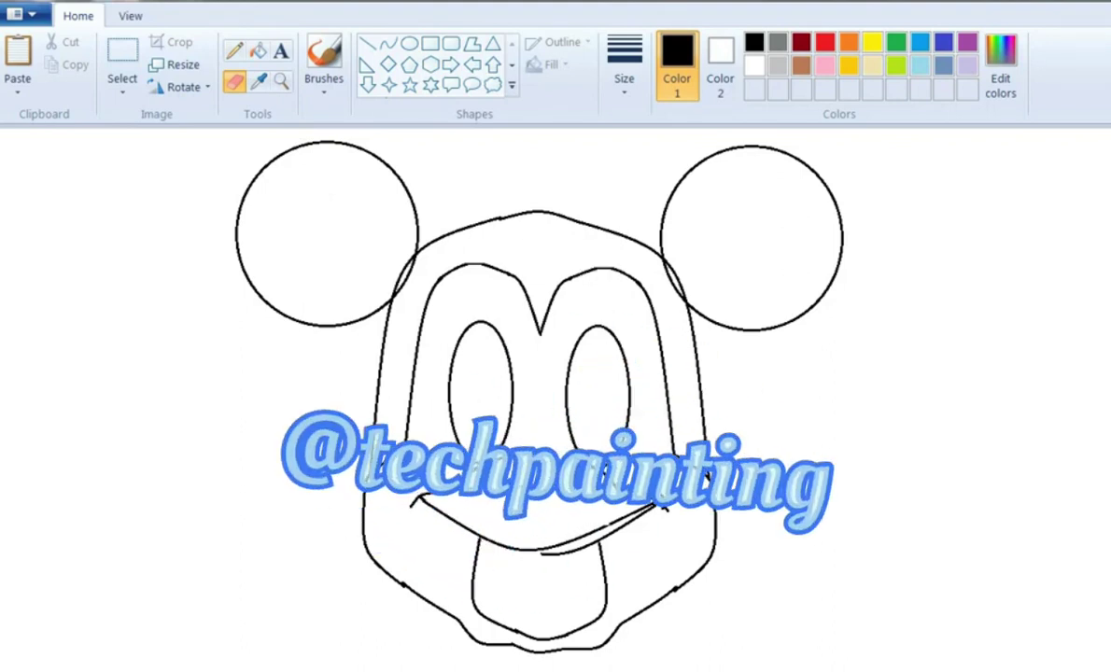
Join the two curved lines above the nose and draw a new horizontal oval nose centred beneath them
click(389, 47)
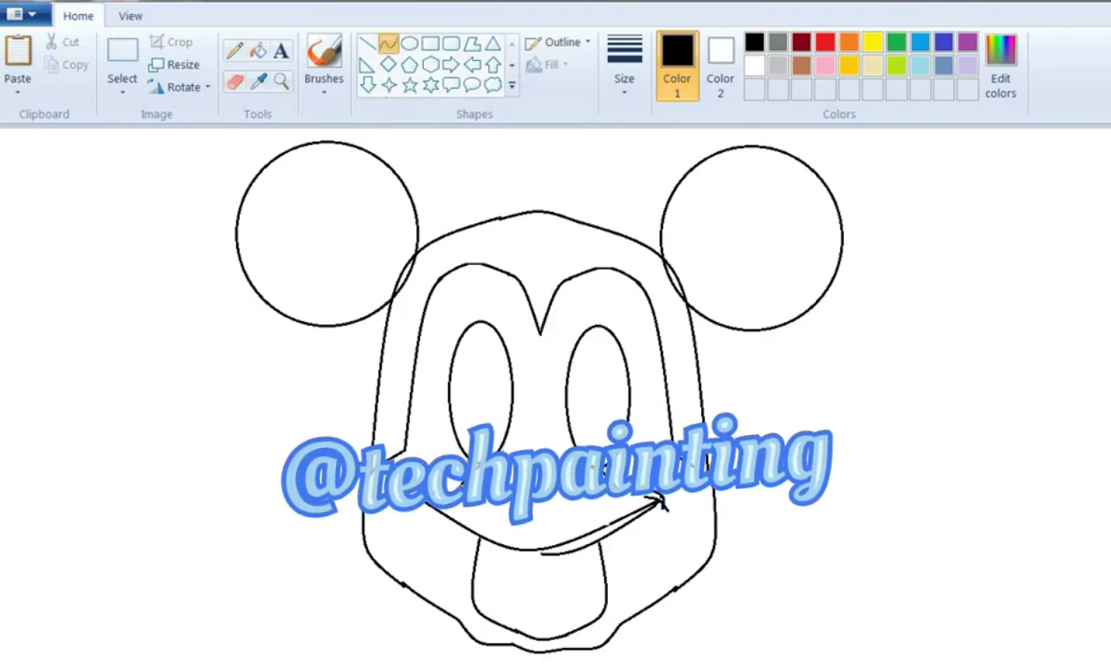
mouse_move(543, 446)
mouse_down()
mouse_move(563, 507)
mouse_move(601, 515)
mouse_up()
click(409, 43)
drag(554, 472, 554, 465)
drag(506, 490, 495, 490)
Erase the duplicate smile line and the overlapping tick marks on the right side of the mouth
click(235, 81)
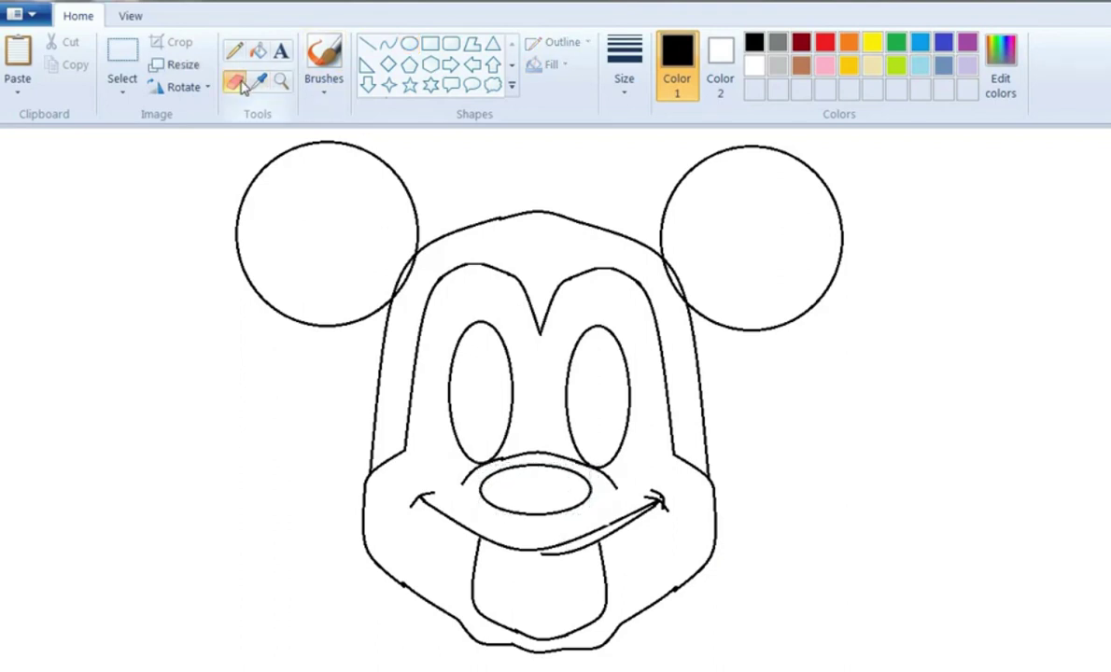
key(ctrl+KP_Subtract)
key(ctrl+KP_Subtract)
key(ctrl+KP_Subtract)
key(ctrl+KP_Subtract)
key(ctrl+KP_Subtract)
key(ctrl+KP_Subtract)
key(ctrl+KP_Subtract)
key(ctrl+KP_Subtract)
key(ctrl+KP_Subtract)
key(ctrl+KP_Subtract)
key(ctrl+KP_Subtract)
key(ctrl+KP_Subtract)
key(ctrl+KP_Subtract)
key(ctrl+KP_Subtract)
key(ctrl+KP_Subtract)
key(ctrl+KP_Subtract)
key(ctrl+KP_Subtract)
key(ctrl+KP_Subtract)
key(ctrl+KP_Subtract)
key(ctrl+KP_Subtract)
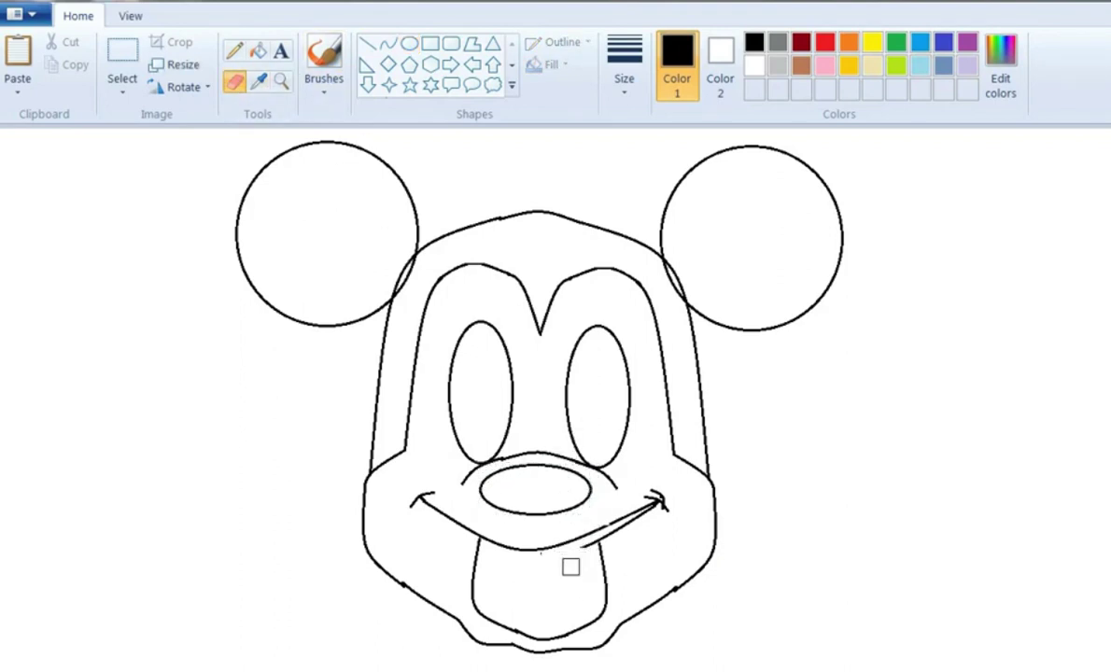
click(541, 560)
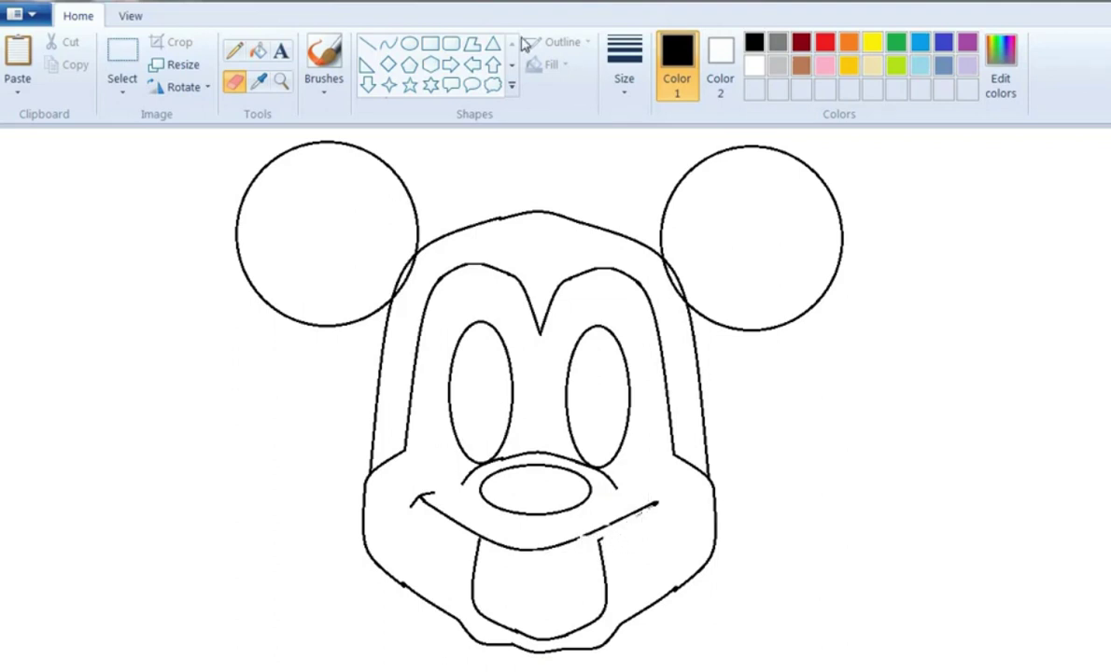
Redraw the smile as one smooth curve from cheek to cheek and redraw the chin as a rounded curve beneath the open mouth
click(367, 43)
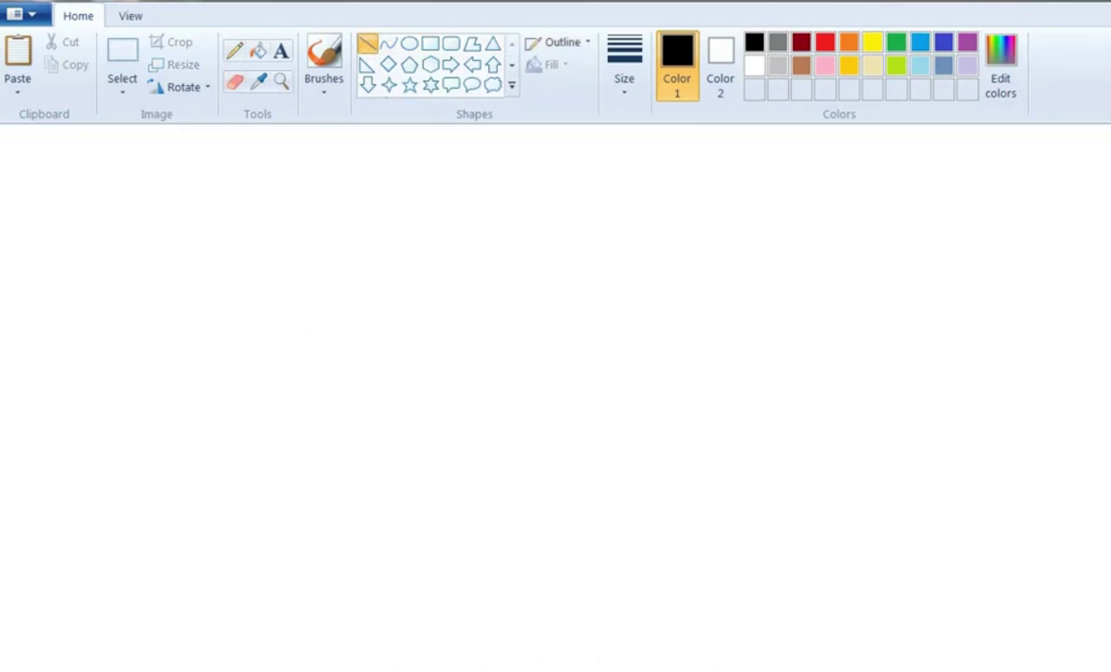
click(234, 51)
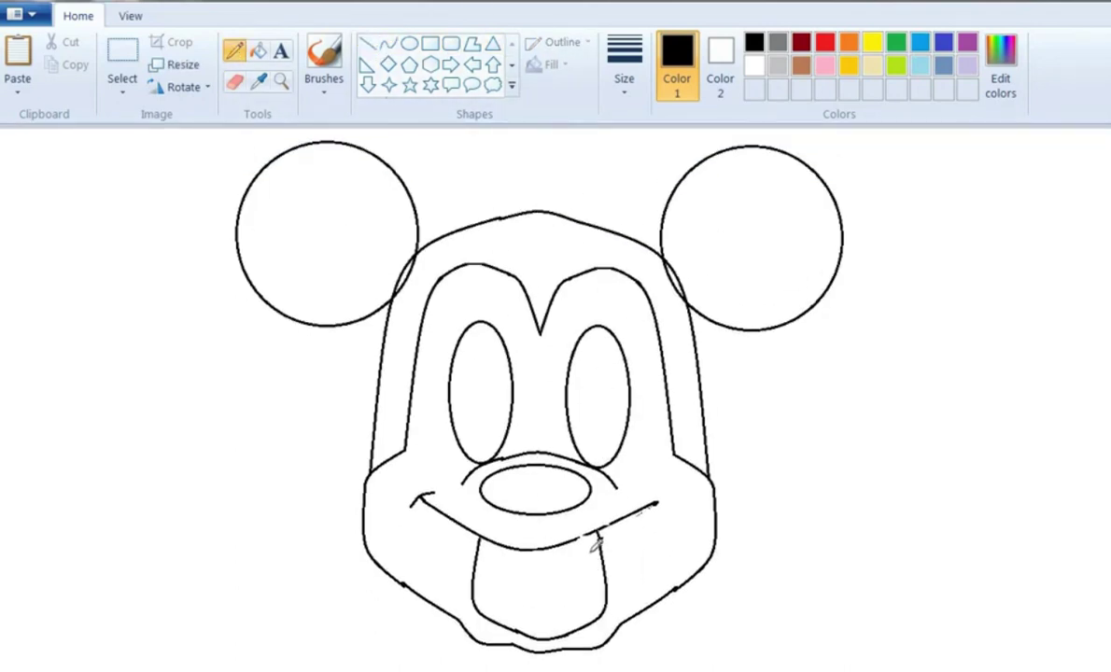
click(624, 66)
click(644, 238)
click(388, 43)
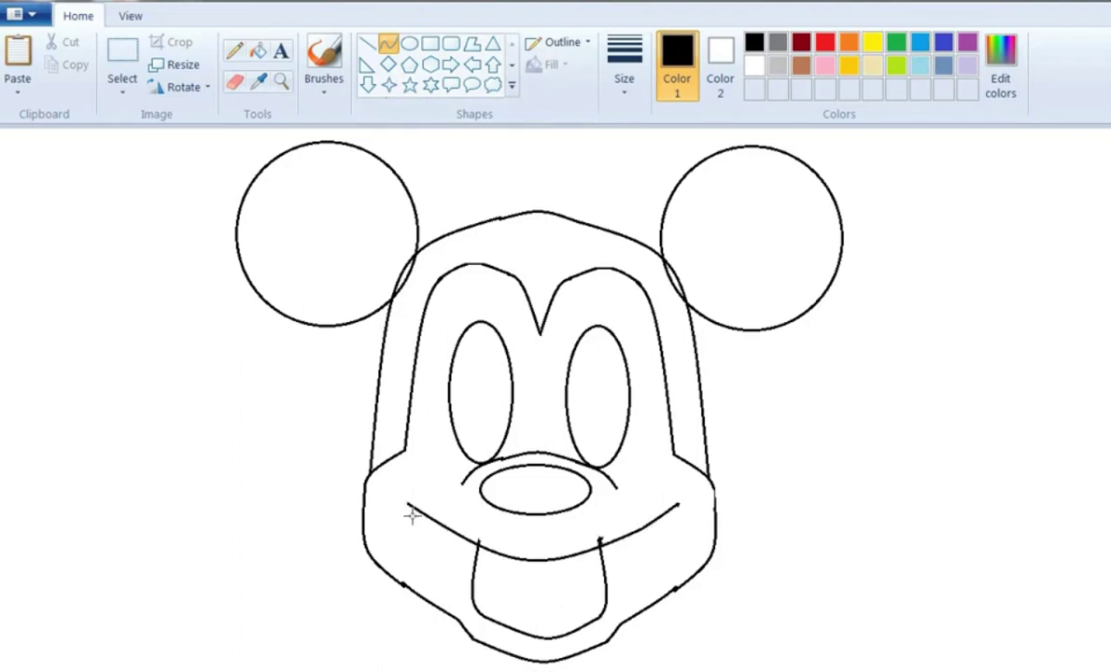
drag(512, 403, 488, 459)
click(488, 441)
key(ctrl+z)
drag(512, 403, 485, 459)
click(490, 442)
key(ctrl+z)
Draw mirrored curved pupil outlines in the lower inner corners of both eyes
drag(510, 408, 483, 410)
click(372, 47)
click(388, 43)
drag(602, 443, 596, 467)
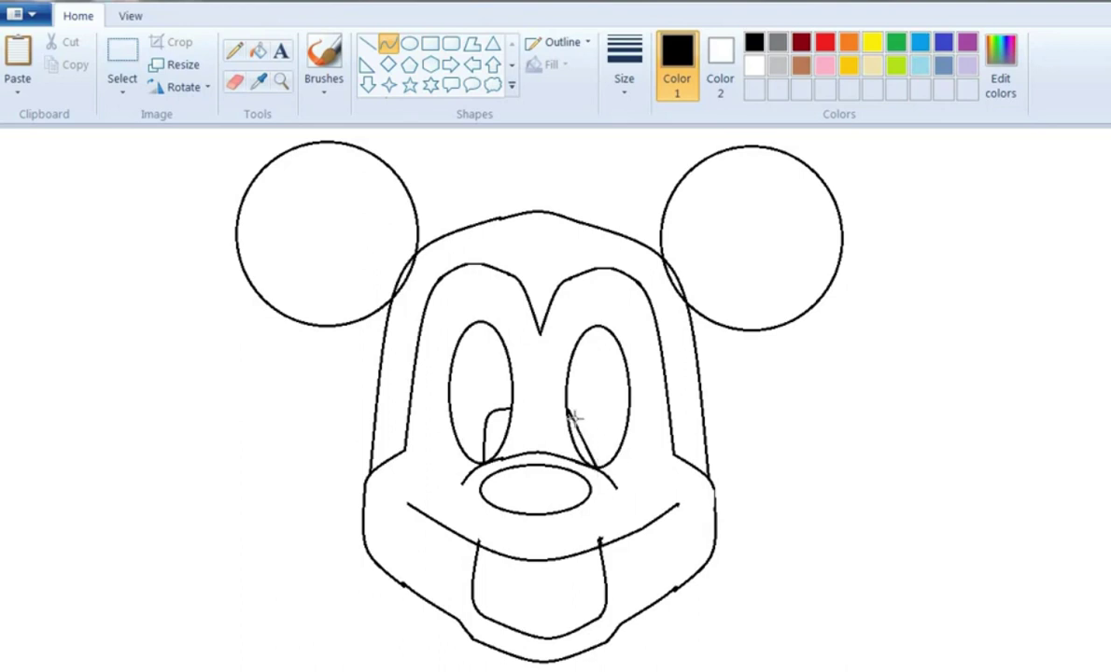
drag(575, 418, 594, 412)
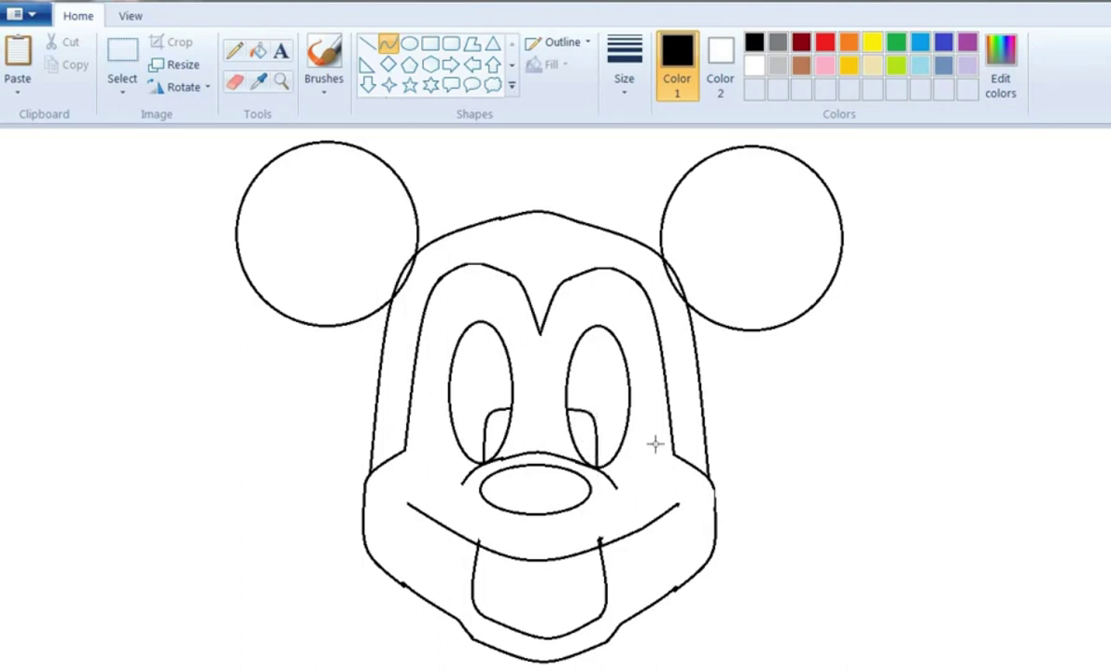
Erase the stray mark at the mouth's upper right corner and draw the two-humped tongue outline inside the open mouth
click(235, 82)
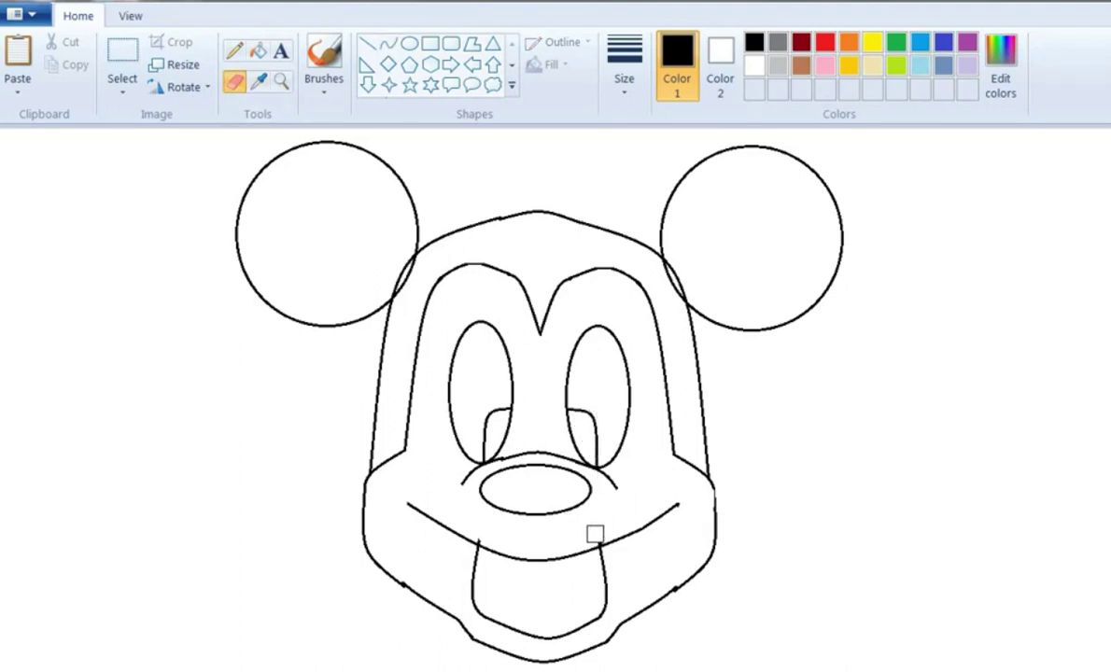
click(388, 43)
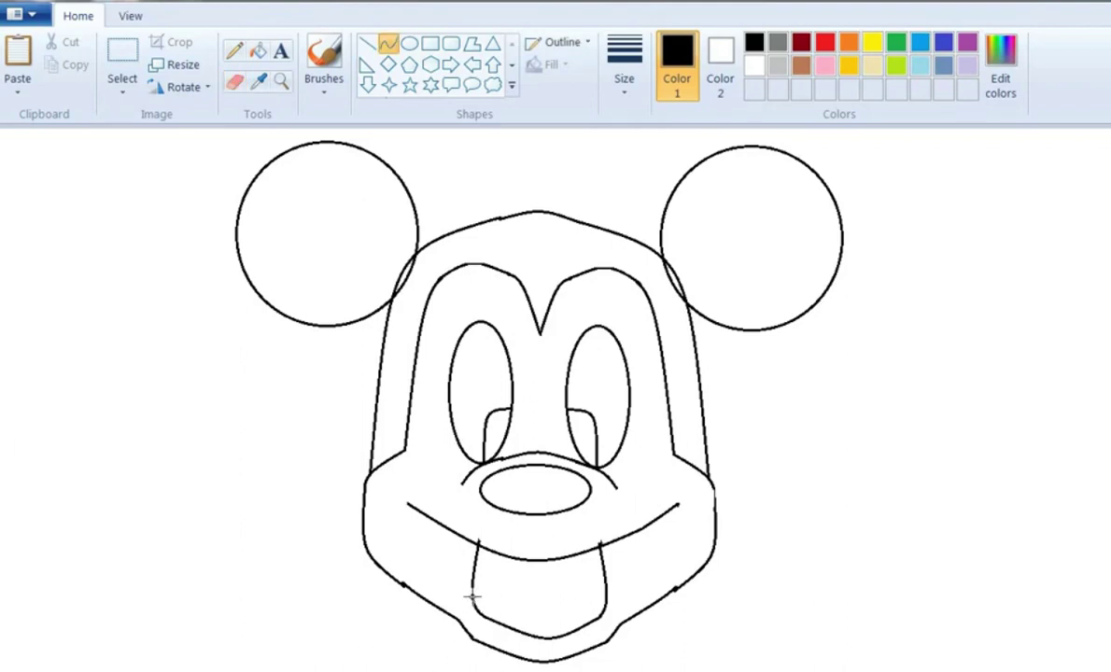
mouse_move(562, 611)
mouse_down()
mouse_move(511, 594)
mouse_move(548, 610)
mouse_up()
key(ctrl+z)
drag(519, 599, 568, 579)
click(389, 43)
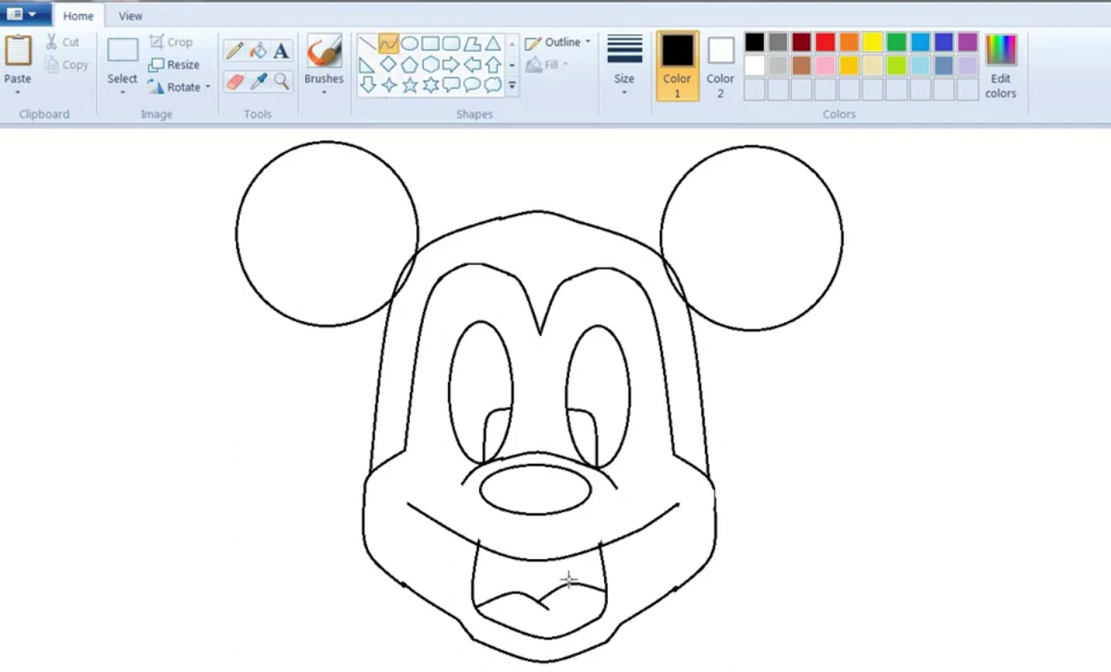
Fill both ears and the outer head area around the face with black, and the tongue with red
click(258, 50)
click(747, 241)
click(386, 246)
click(408, 264)
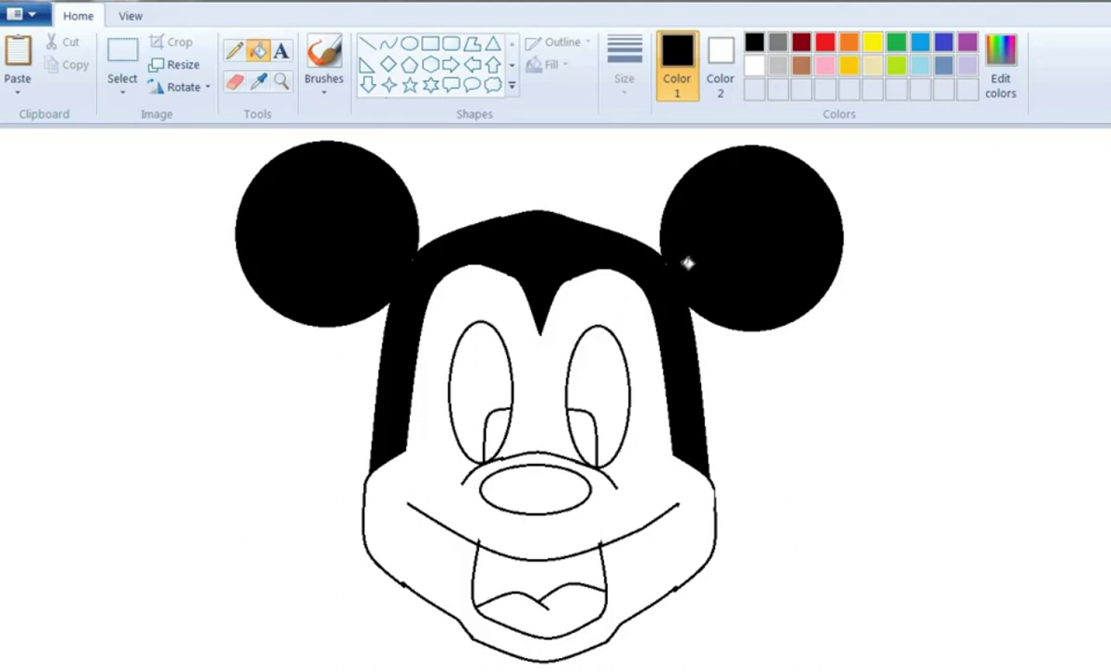
click(826, 42)
click(583, 609)
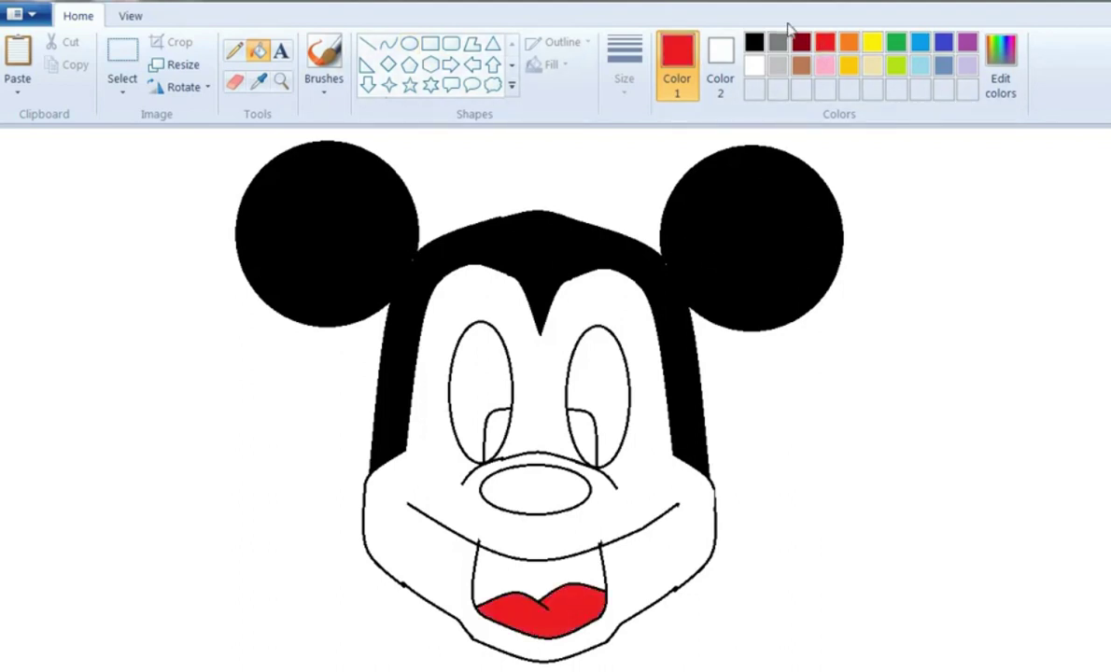
Fill both pupils and the oval nose with black, and the face area with light beige
click(754, 42)
click(585, 427)
click(500, 429)
click(516, 480)
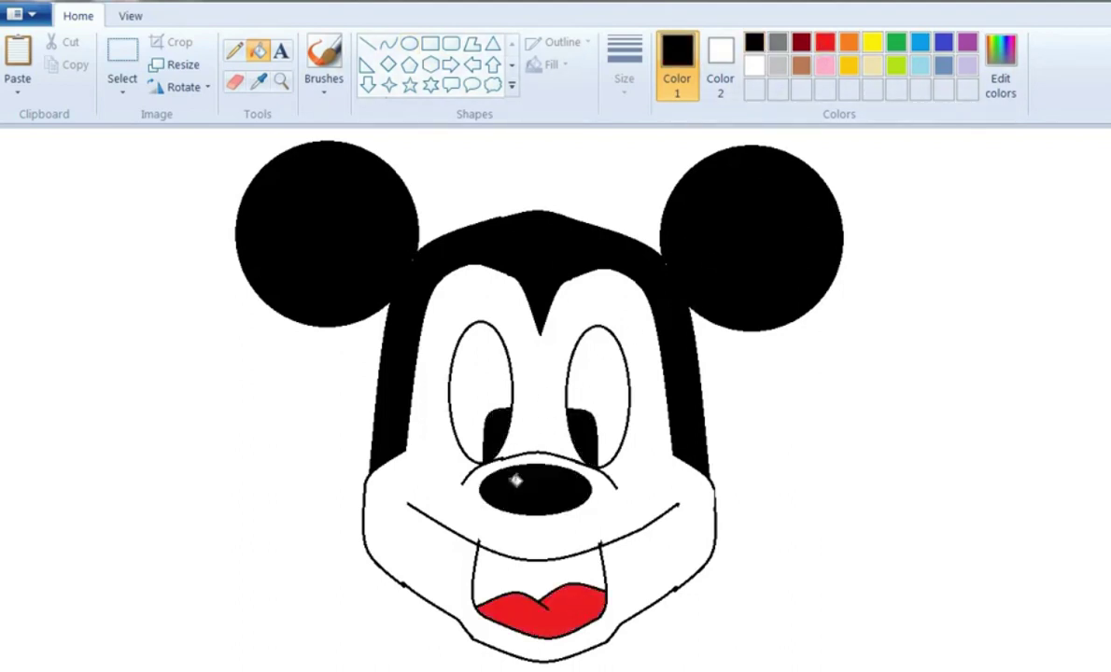
click(872, 65)
click(619, 322)
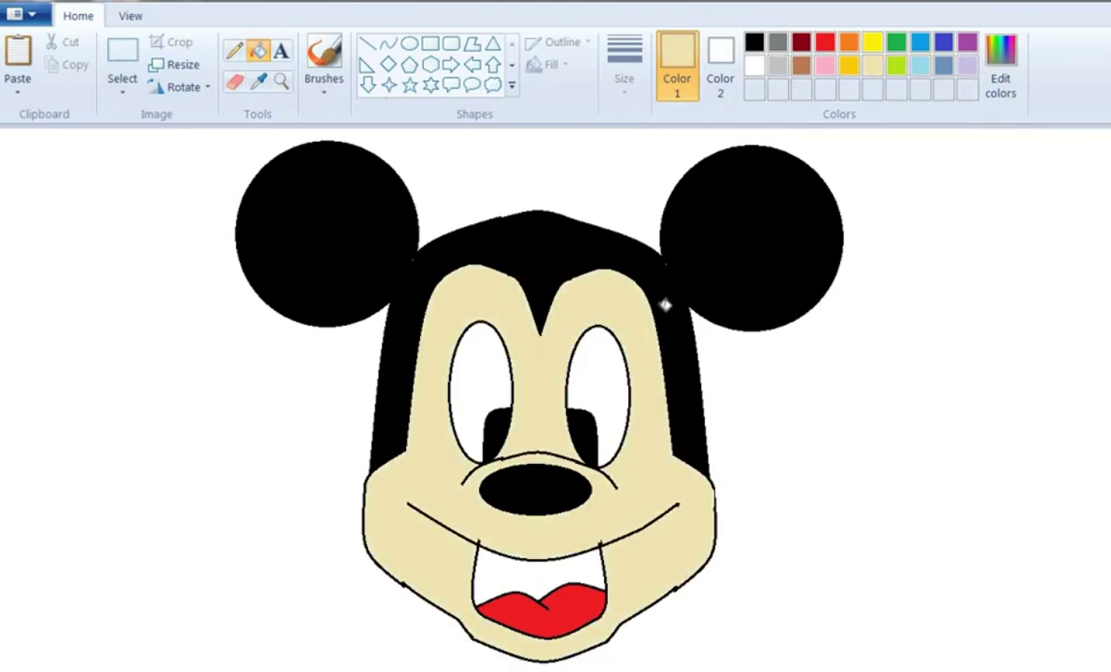